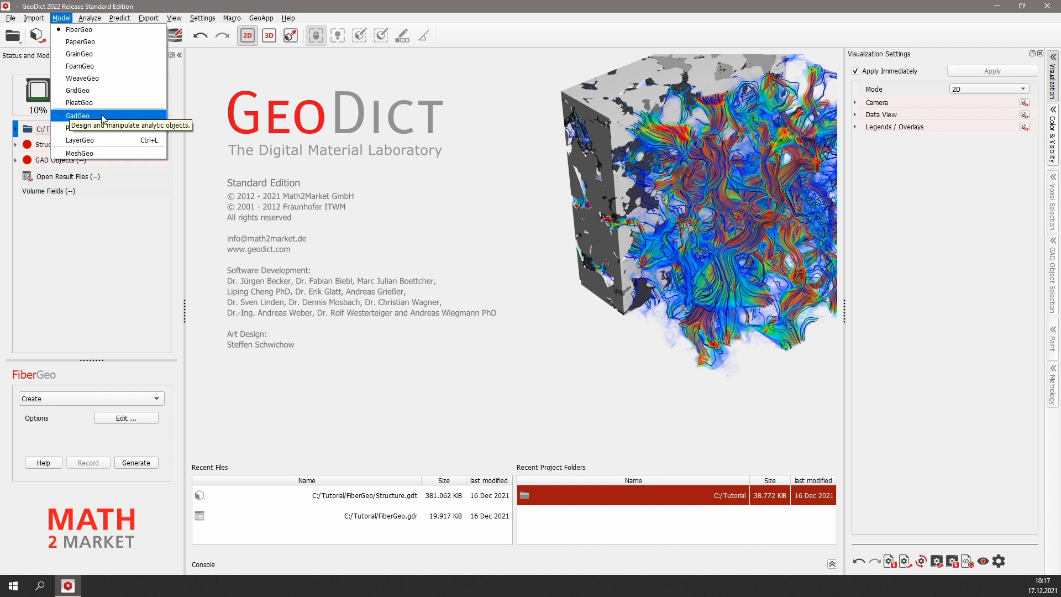
- Generate a fiber structure in FiberGeo with the current options, close its result report, and show the structure in 3D
left_click(115, 36)
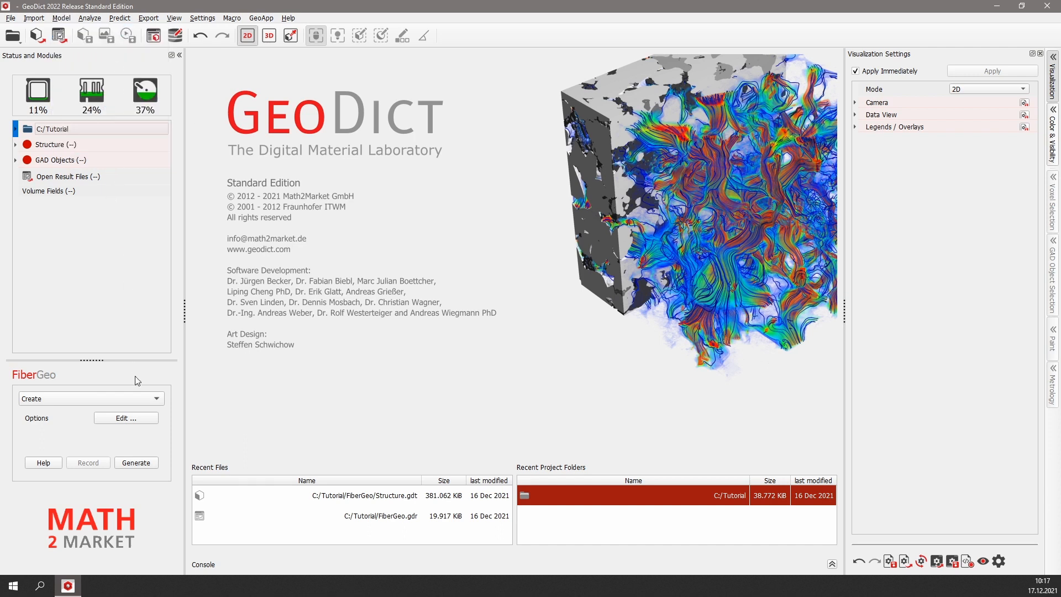
left_click(148, 467)
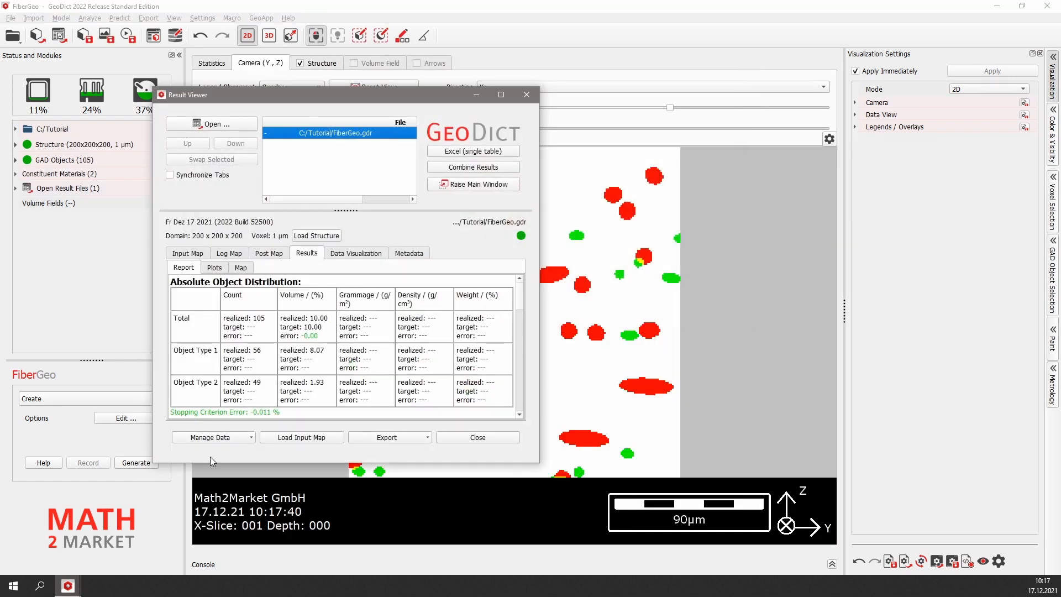
left_click(495, 438)
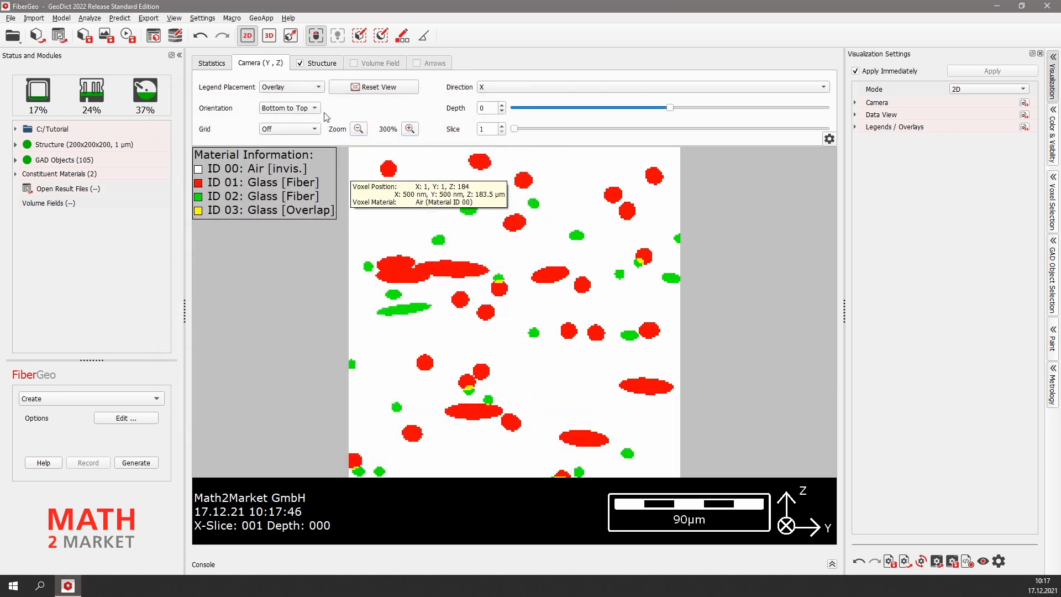
left_click(268, 36)
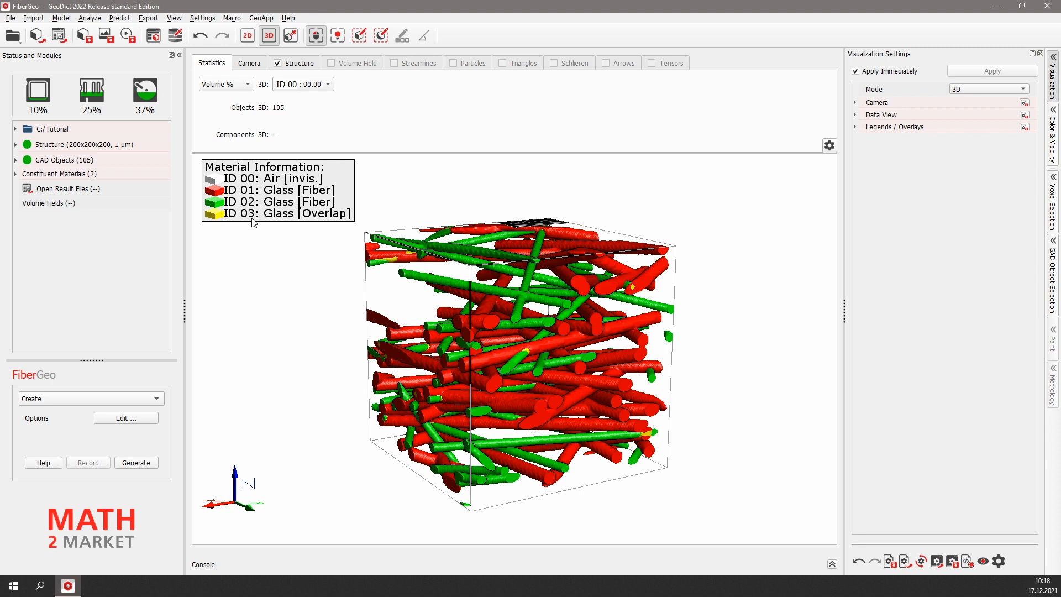
- Open the constituent materials selection and enlarge its dialog until all material IDs and more property categories are visible
right_click(66, 179)
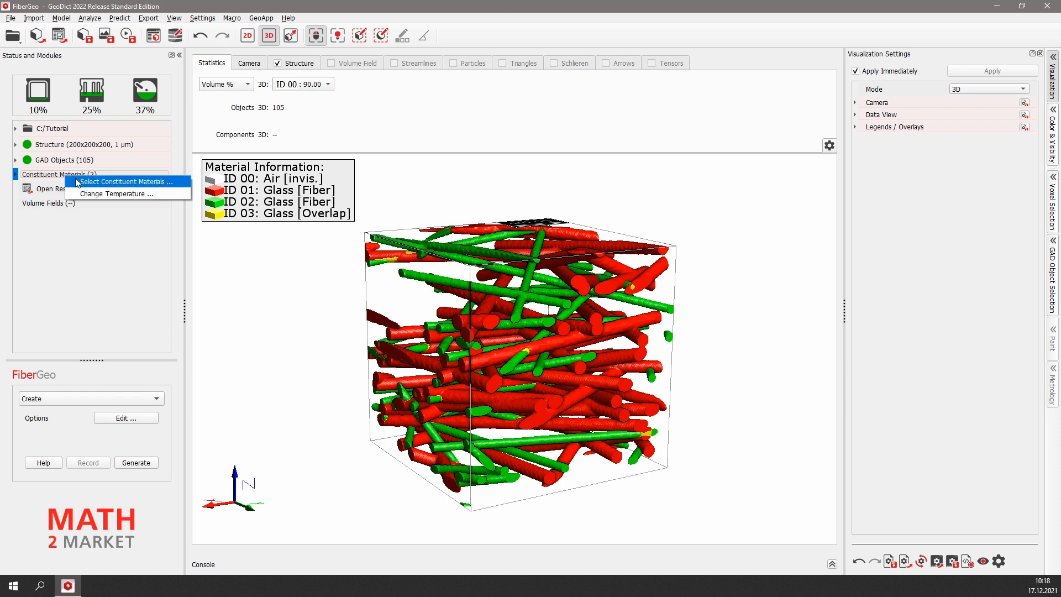
left_click(213, 19)
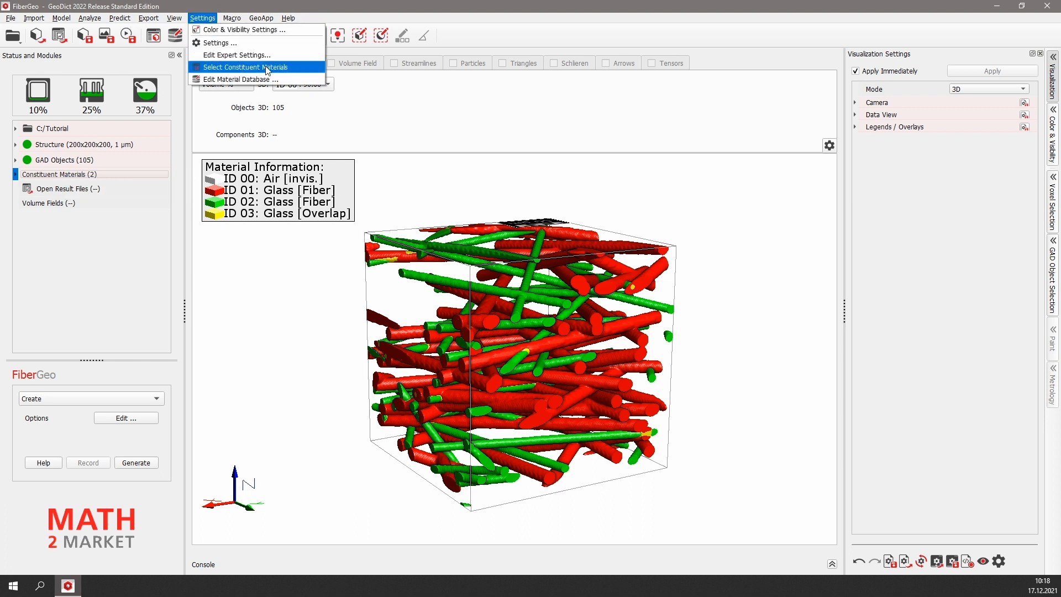
left_click(137, 61)
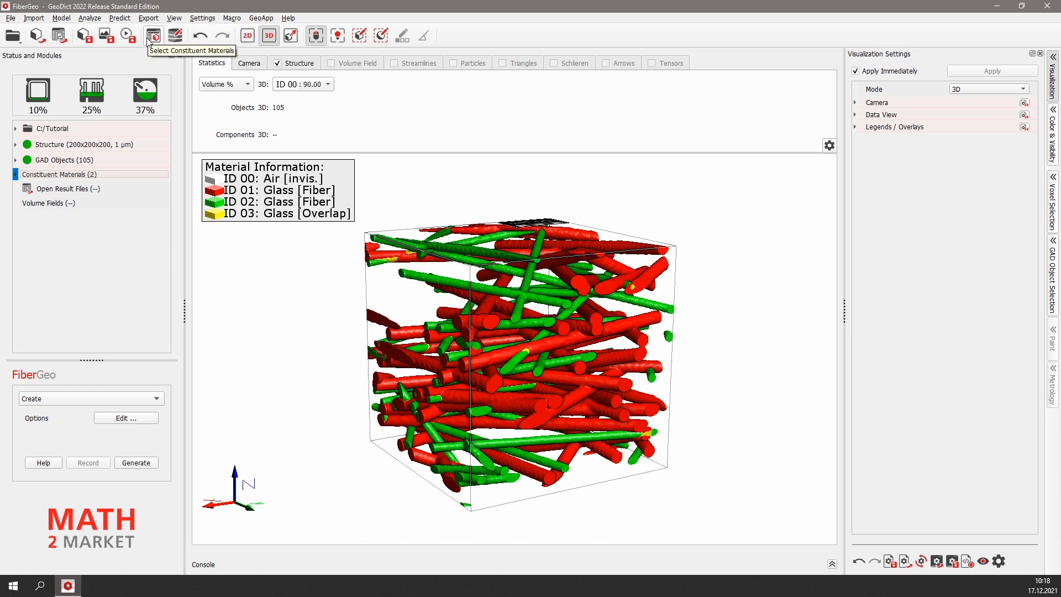
left_click(149, 41)
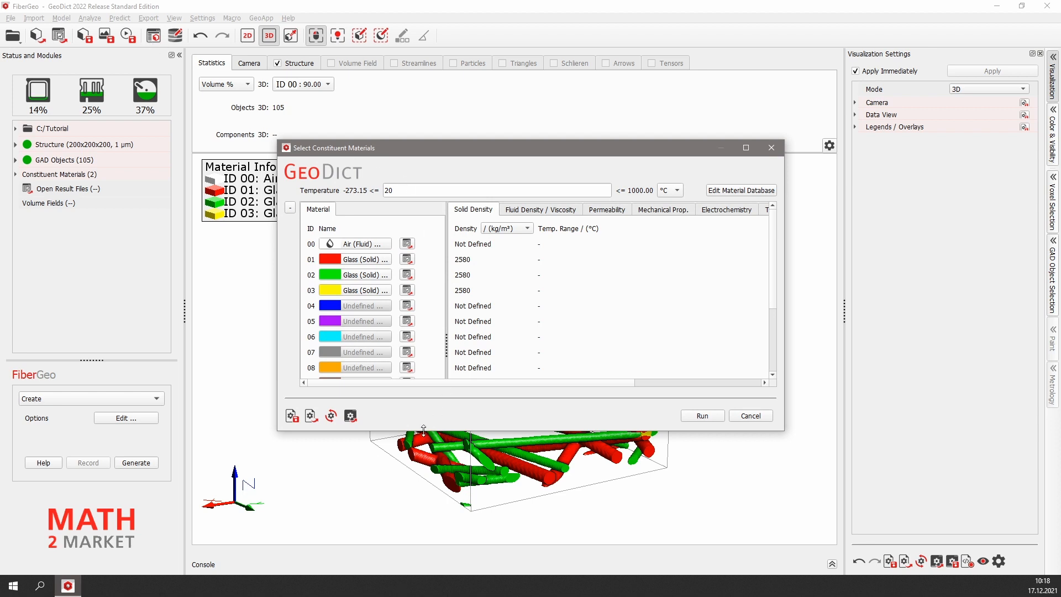
left_click_drag(424, 430, 424, 559)
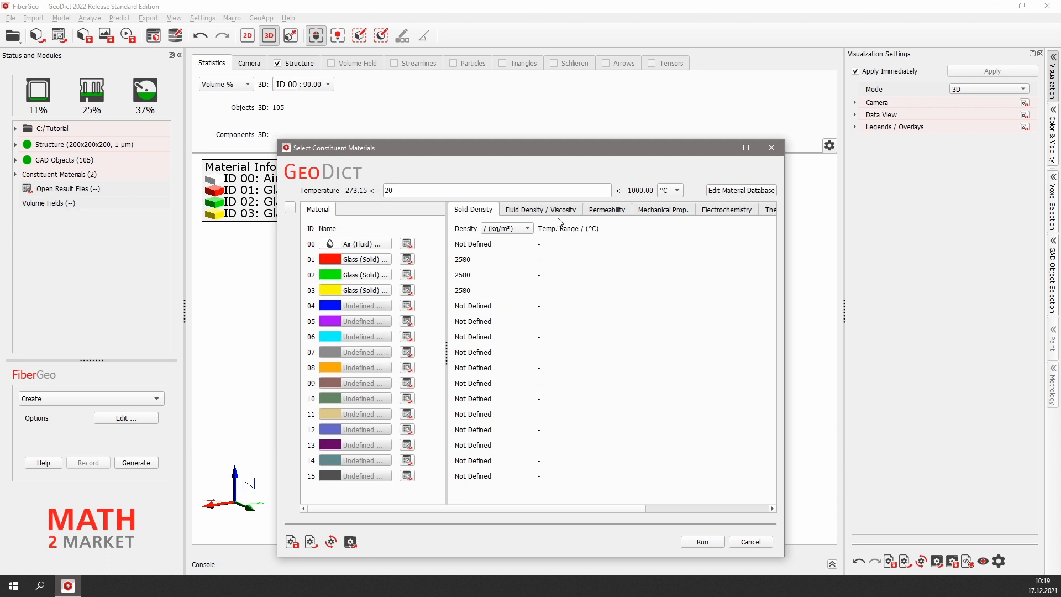
left_click_drag(784, 257, 919, 258)
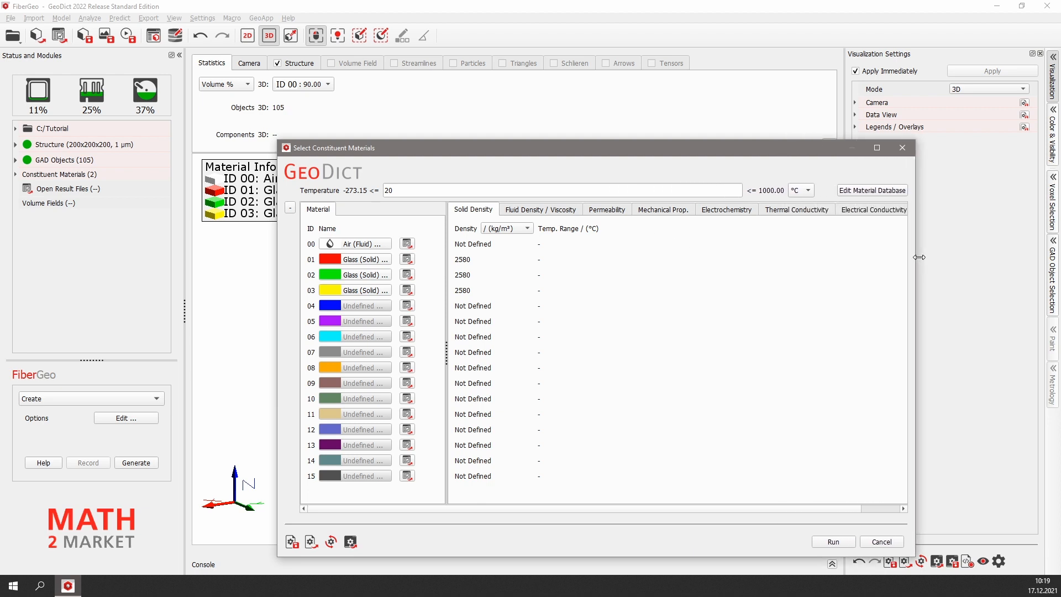
- Review the fluid density, permeability and mechanical properties of the constituent materials, returning to solid density
left_click(558, 212)
left_click(612, 212)
left_click(668, 213)
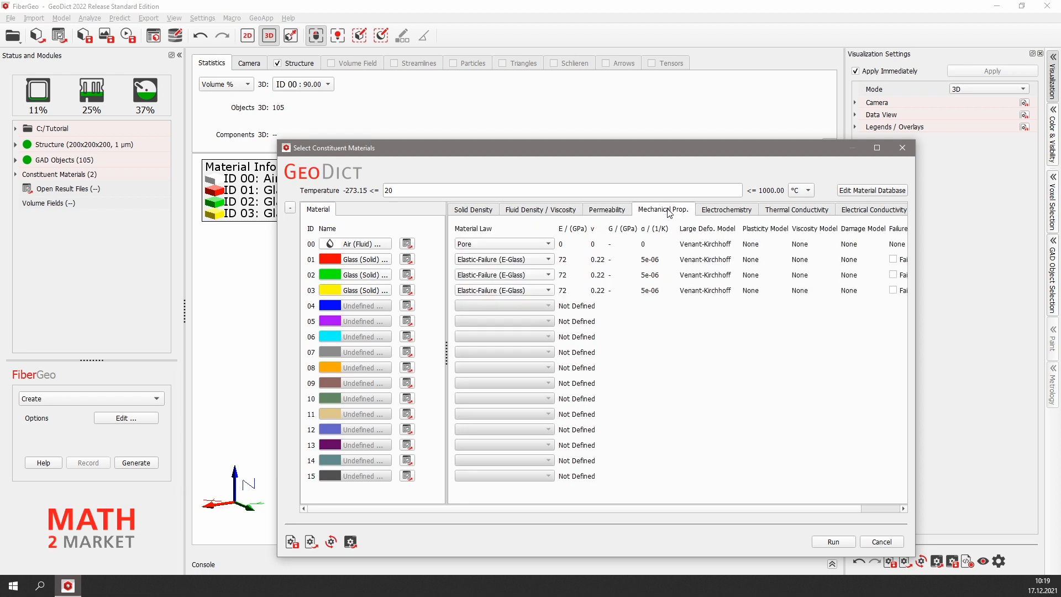
left_click(487, 213)
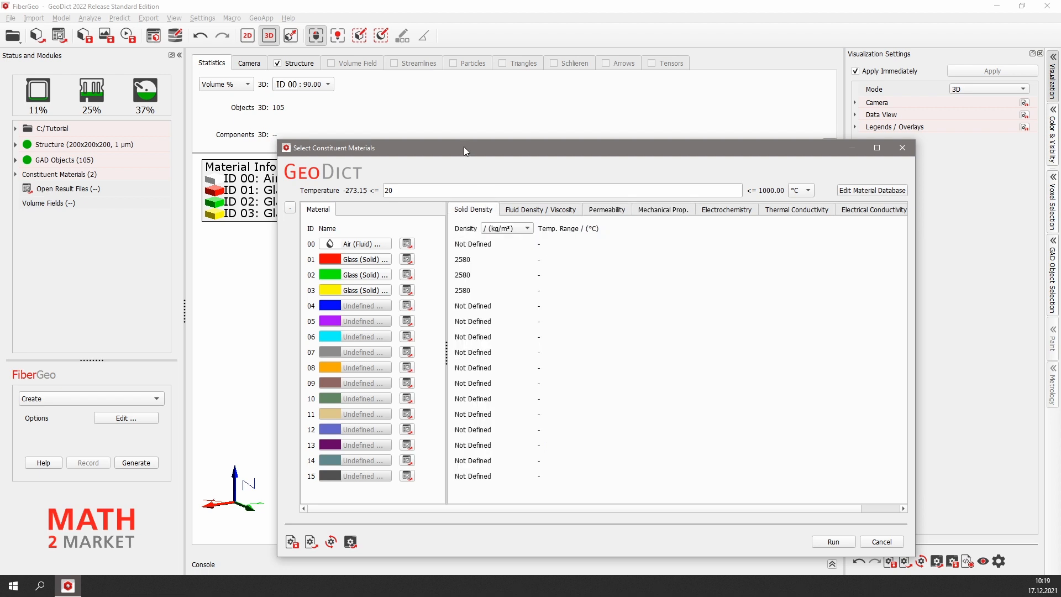
- Open the material selector for material ID 01, browse the solid materials, and collapse the Solid group
left_click_drag(463, 147, 551, 102)
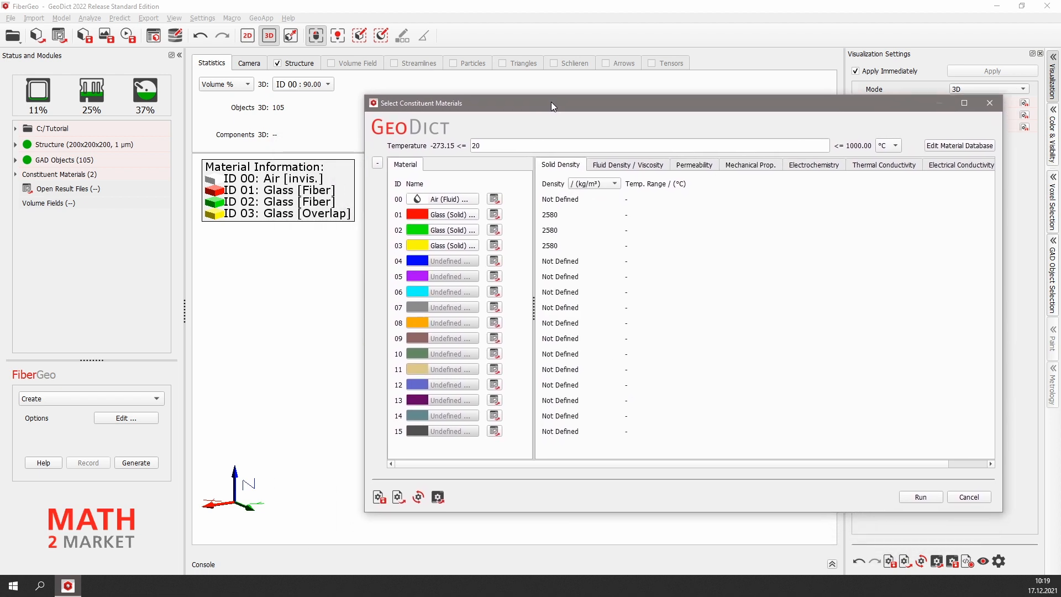
left_click(472, 215)
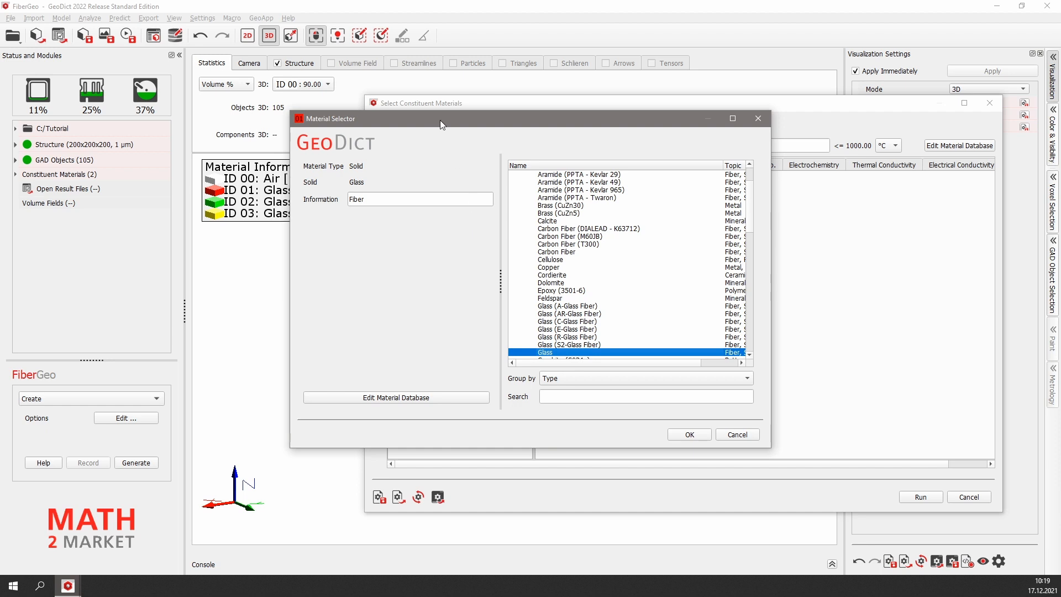
left_click_drag(440, 121, 511, 115)
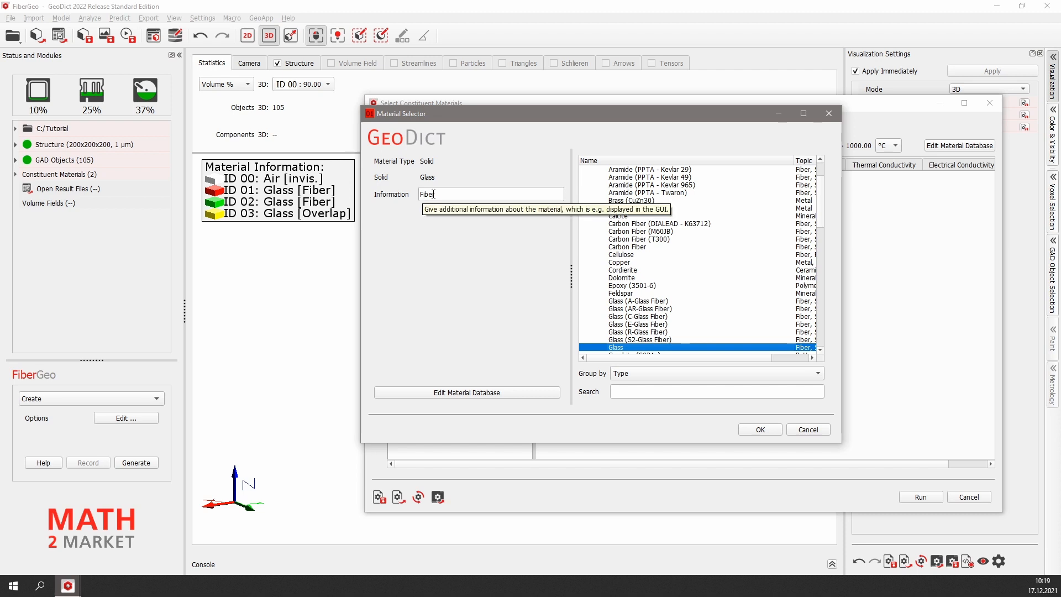
left_click_drag(433, 194, 409, 198)
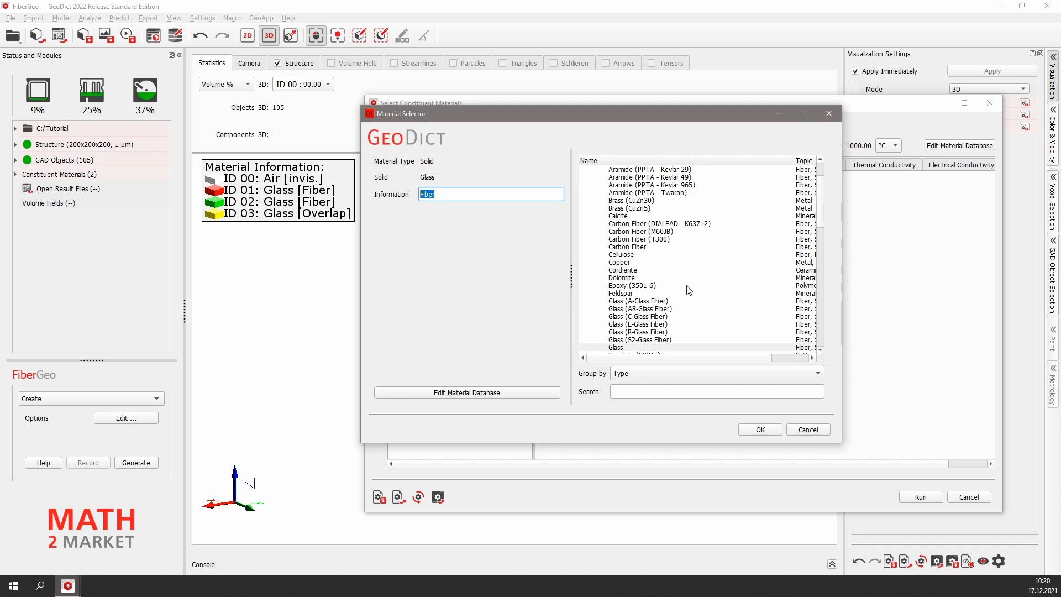
scroll(689, 290, "up", 2)
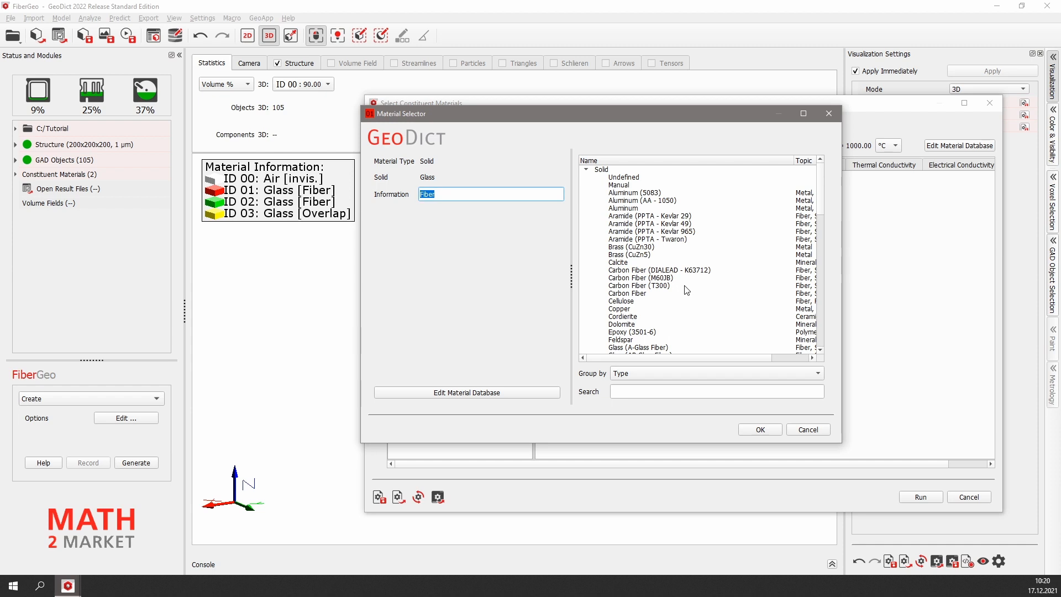
left_click(586, 171)
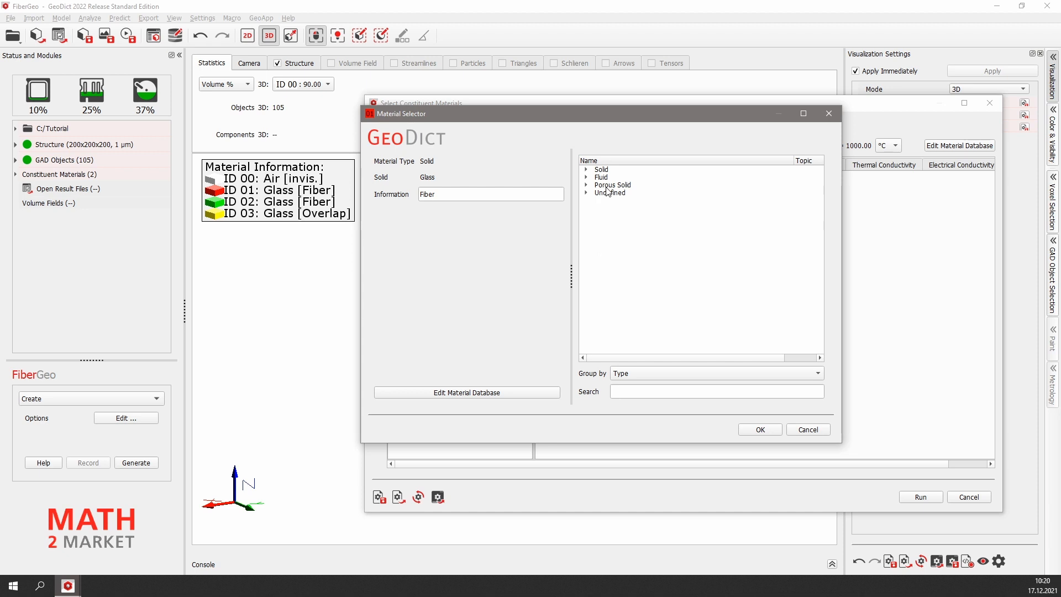
- Group the material list by topic, collapse the topic groups from Basic to Mineral, and restore grouping by type
left_click(675, 373)
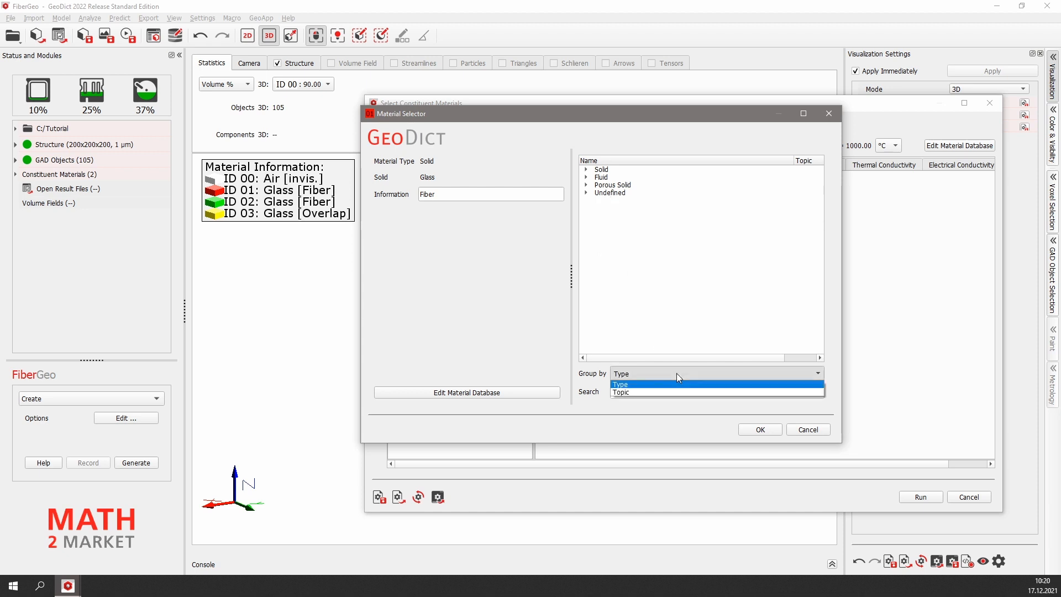
left_click(637, 393)
left_click(585, 170)
left_click(585, 177)
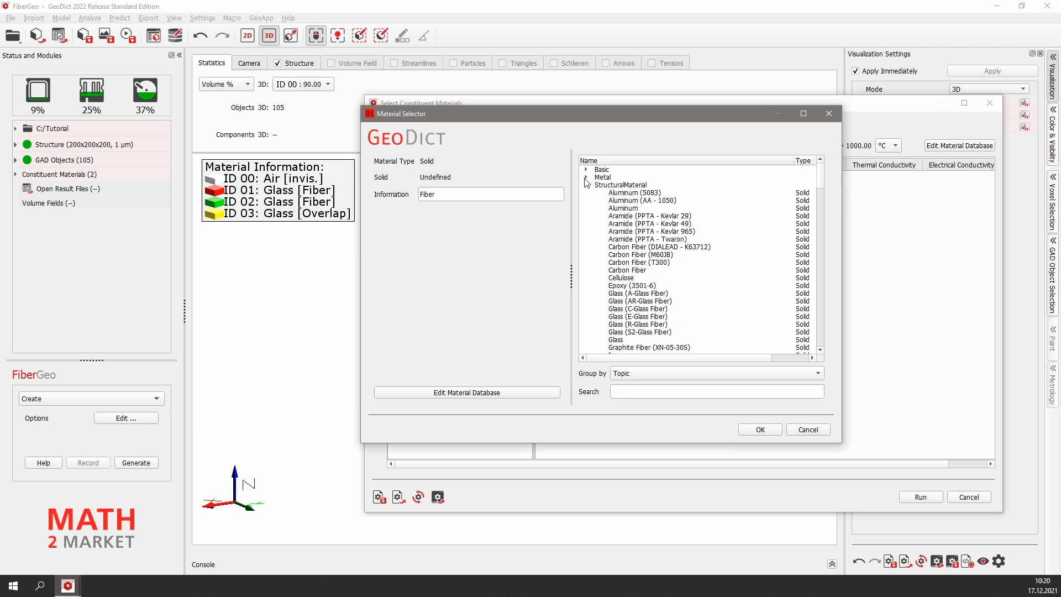
left_click(585, 185)
left_click(585, 193)
left_click(586, 201)
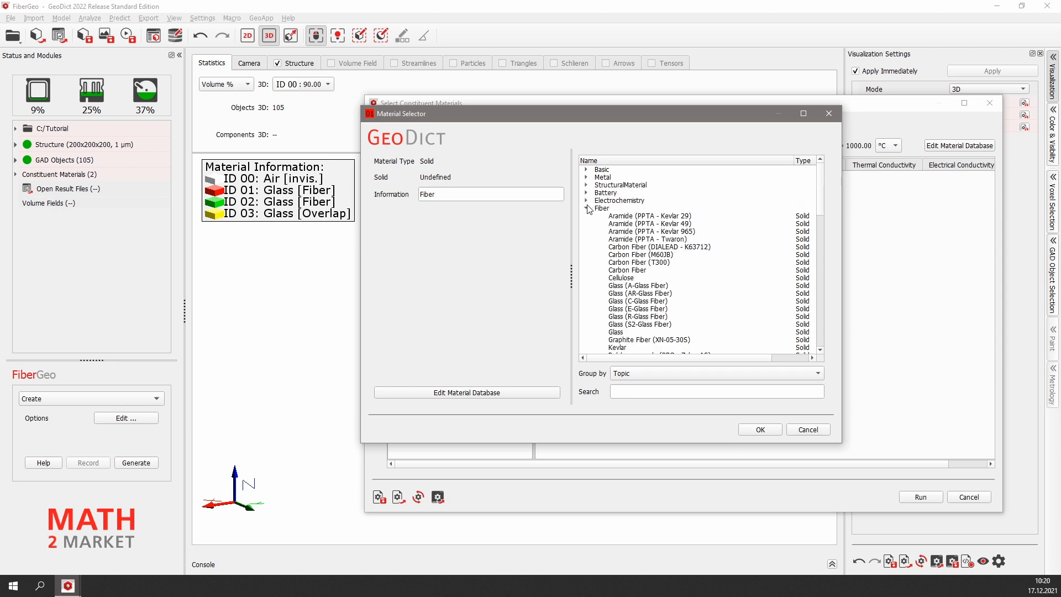
left_click(587, 208)
left_click(586, 217)
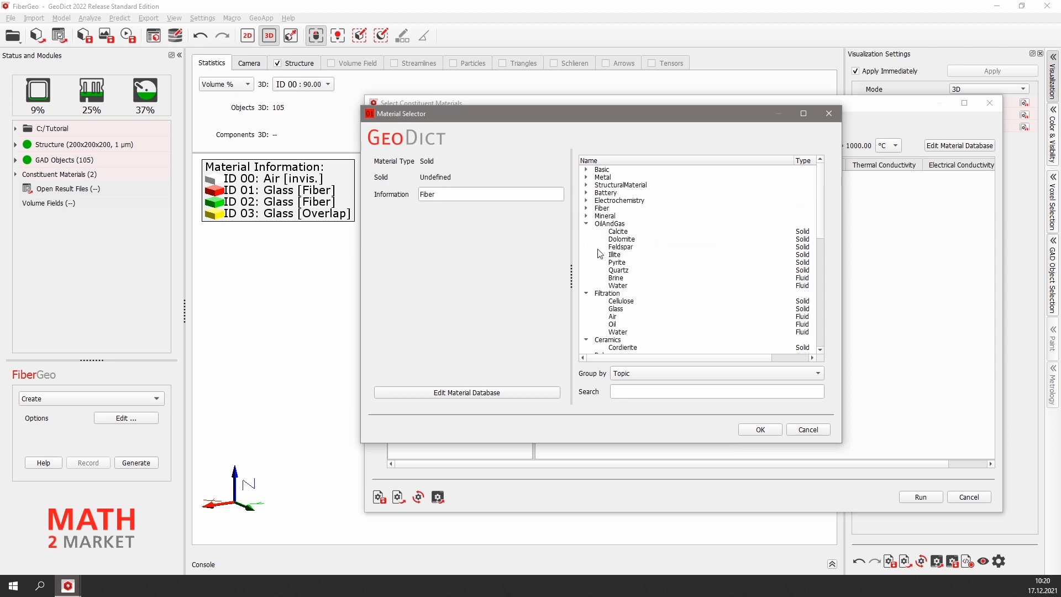
left_click(693, 377)
left_click(673, 385)
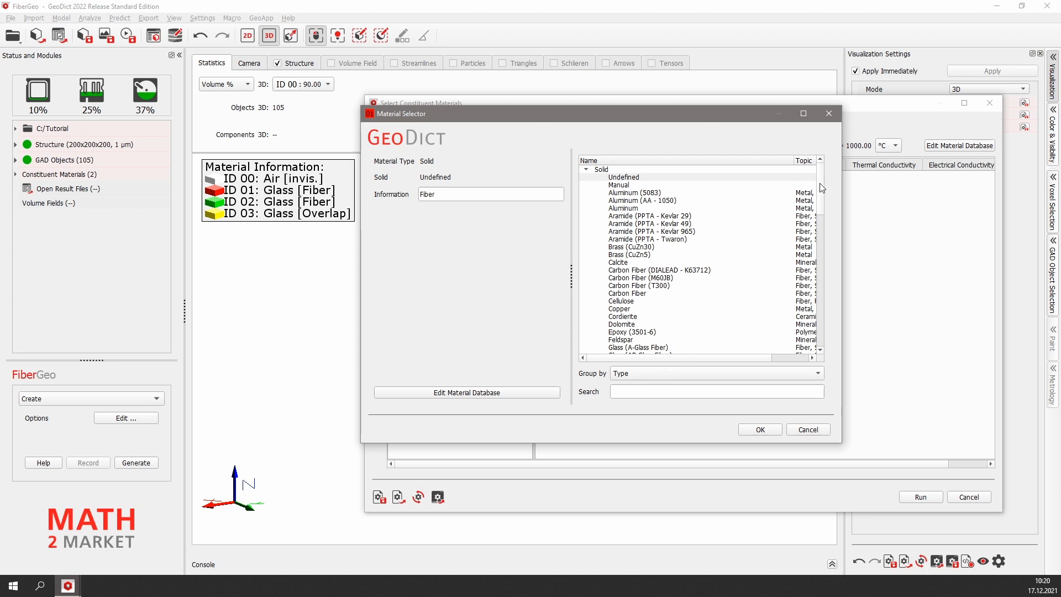
- Assign the Manual porous solid with Air as its fluid to material ID 01, keeping Fiber as the information text
mouse_move(822, 188)
left_mouse_down()
mouse_move(838, 323)
mouse_move(821, 172)
left_mouse_up()
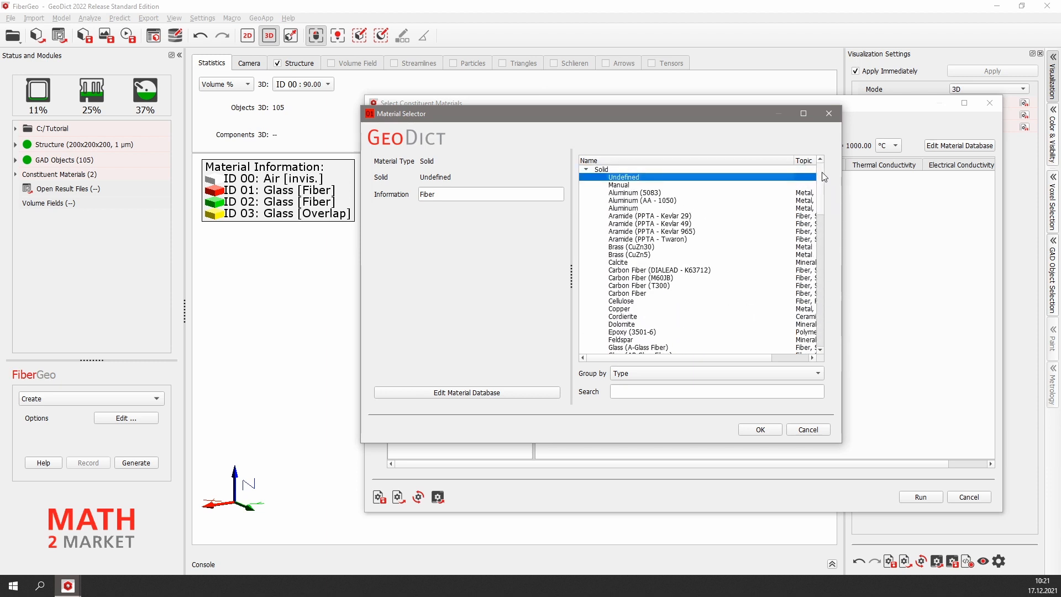
left_click(640, 186)
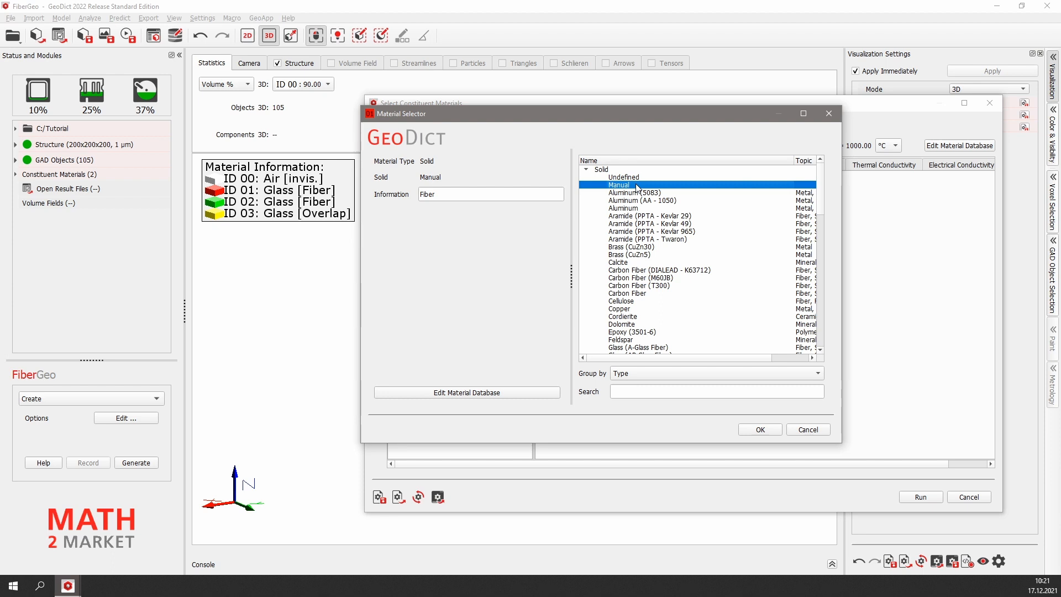
left_click(586, 170)
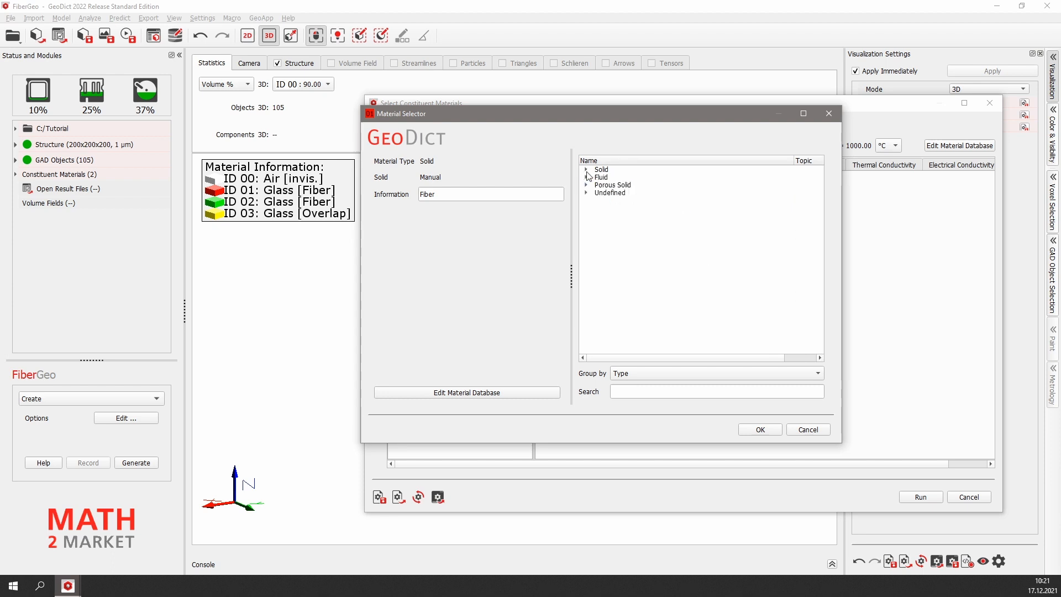
left_click(587, 178)
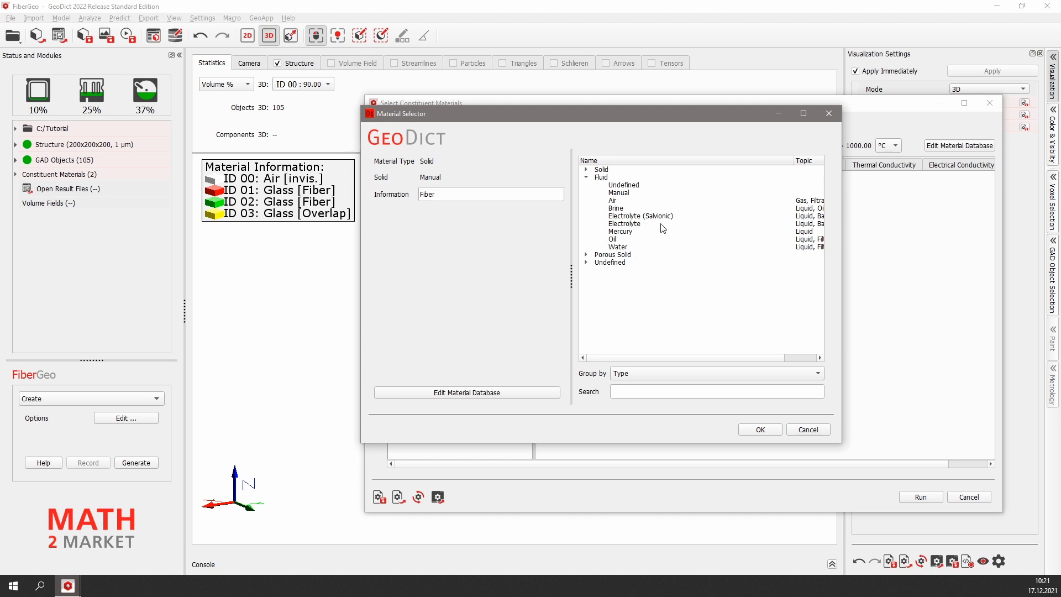
left_click(587, 256)
left_click(619, 271)
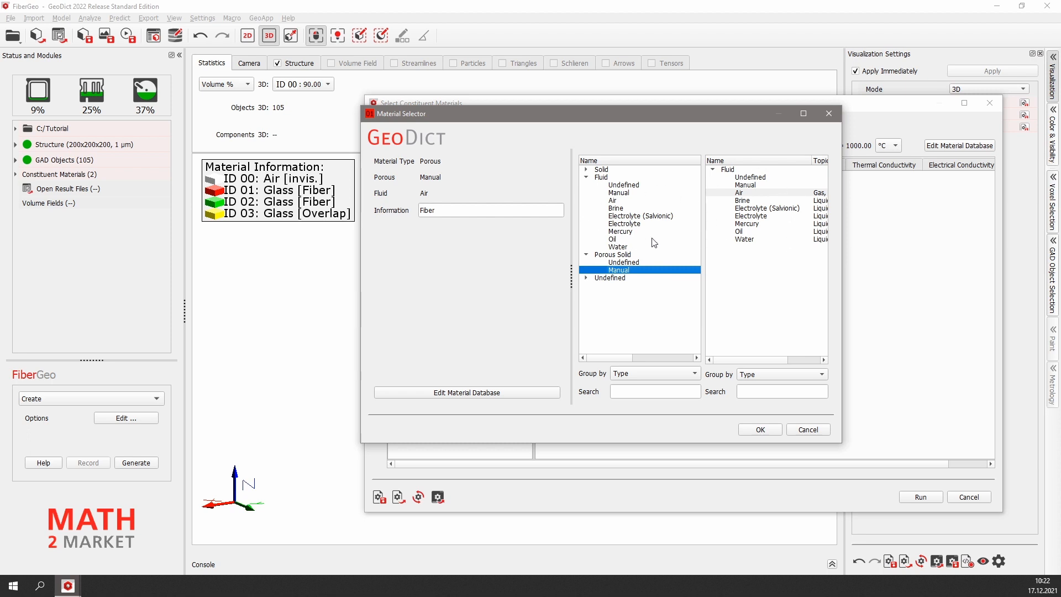
left_click(740, 194)
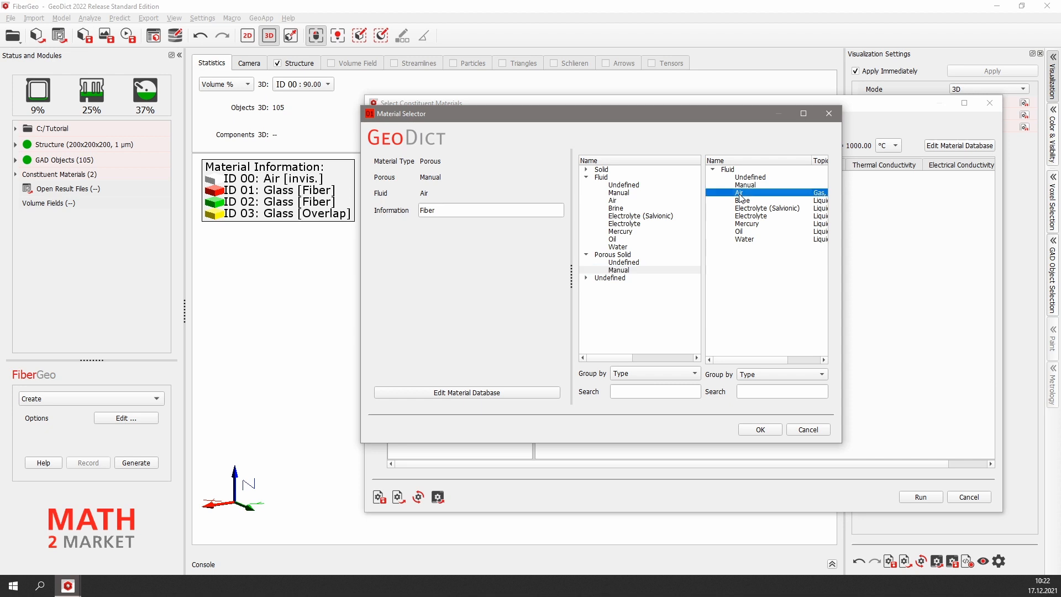
left_click(759, 430)
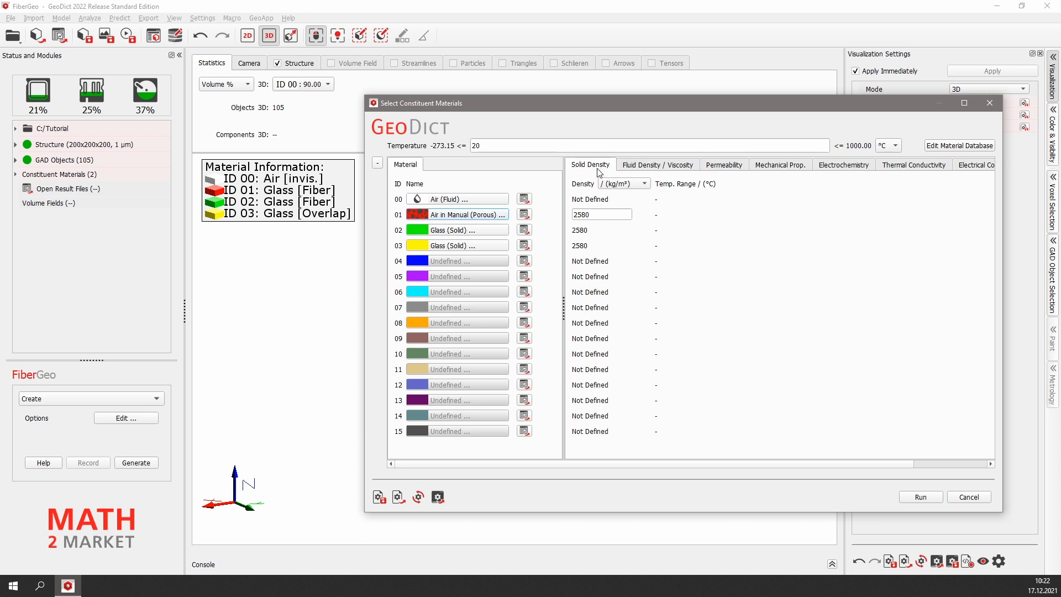
- Check the solid density and fluid density/viscosity entries for the porous material ID 01, and apply the constituent materials
double_click(591, 215)
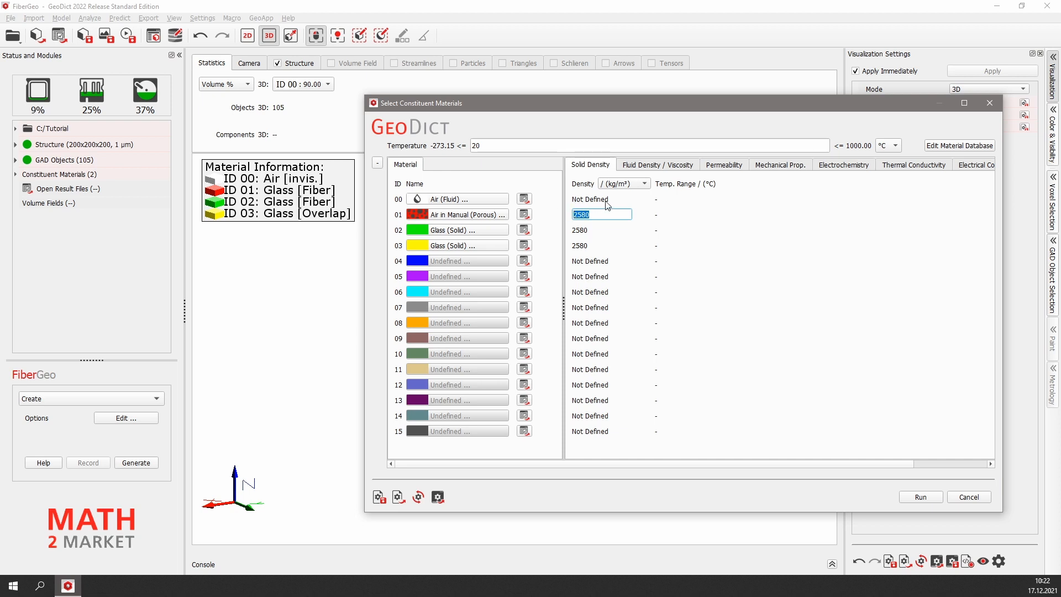
left_click(649, 173)
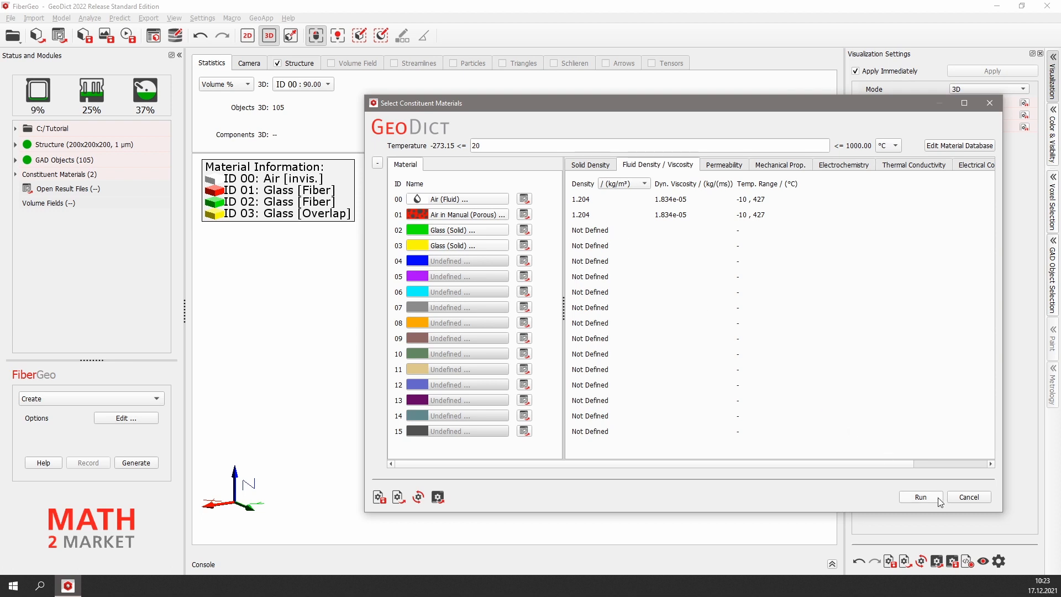
left_click(920, 497)
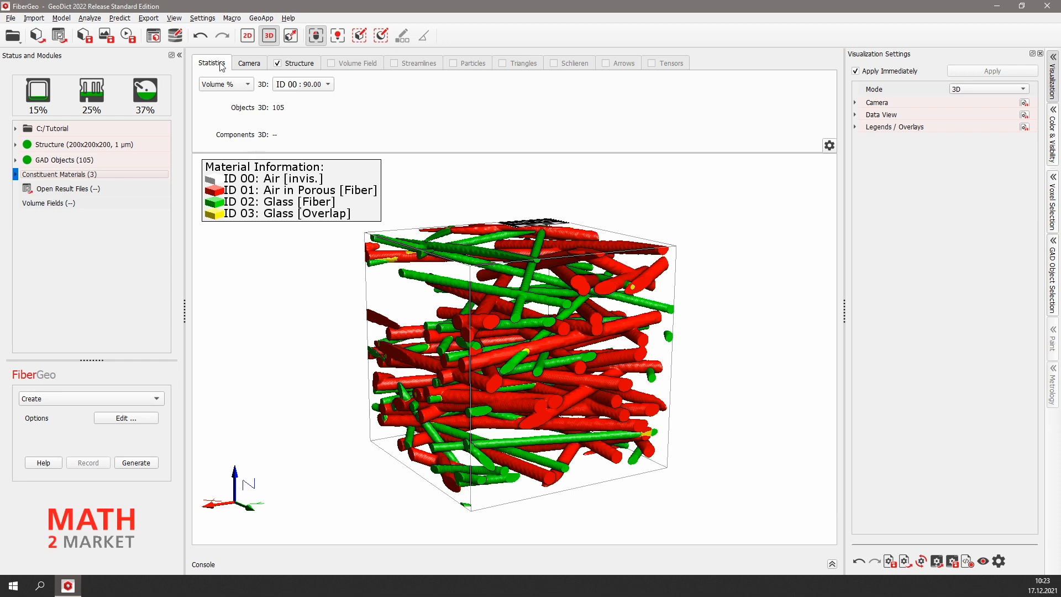
- Look through the settings commands for the material database, expand the constituent materials in the project status, and check the options offered for Air
left_click(213, 21)
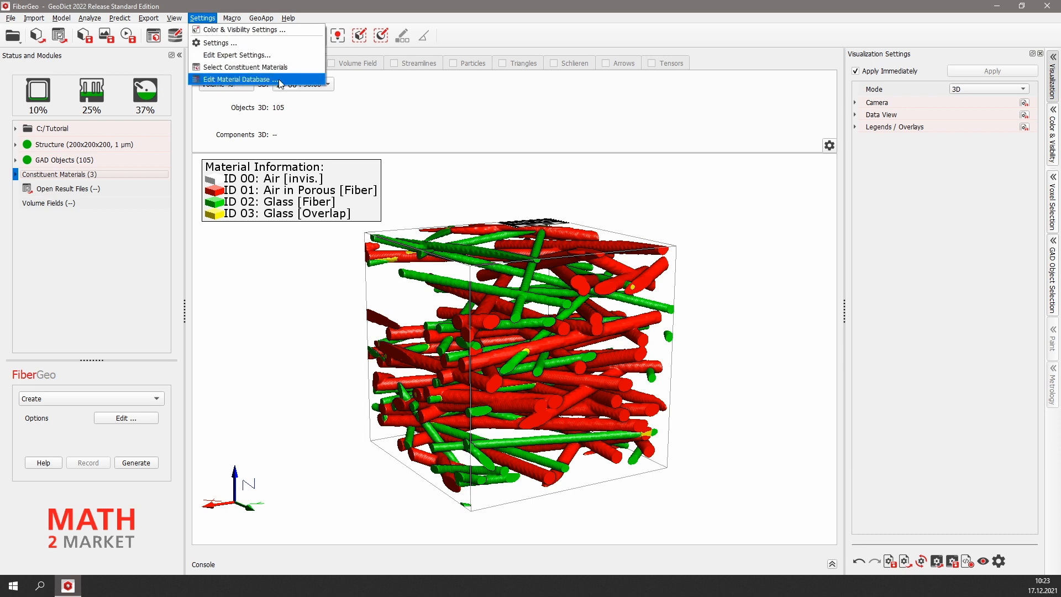
left_click(112, 231)
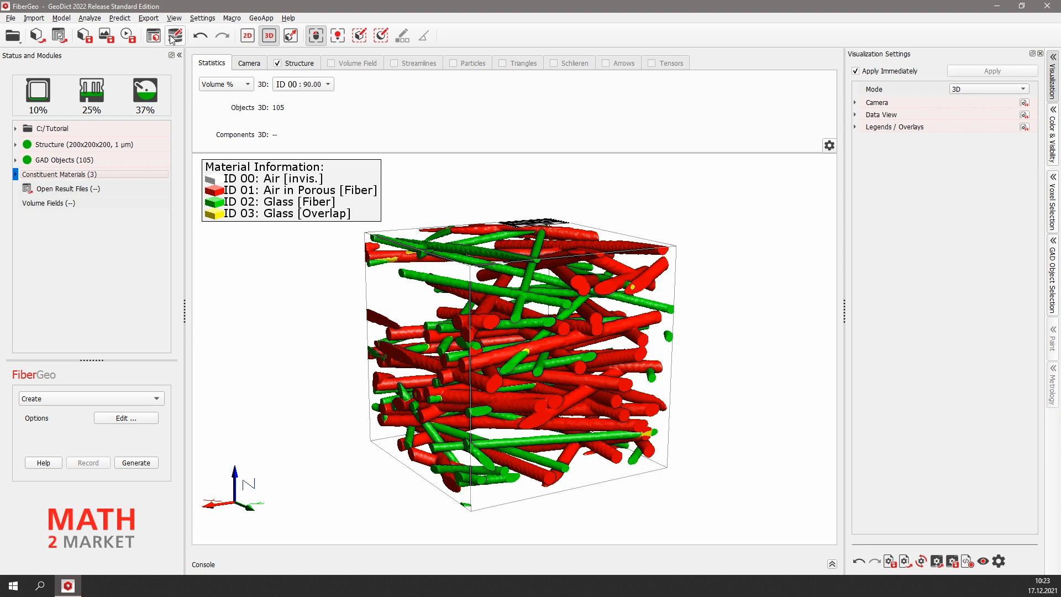
left_click(16, 175)
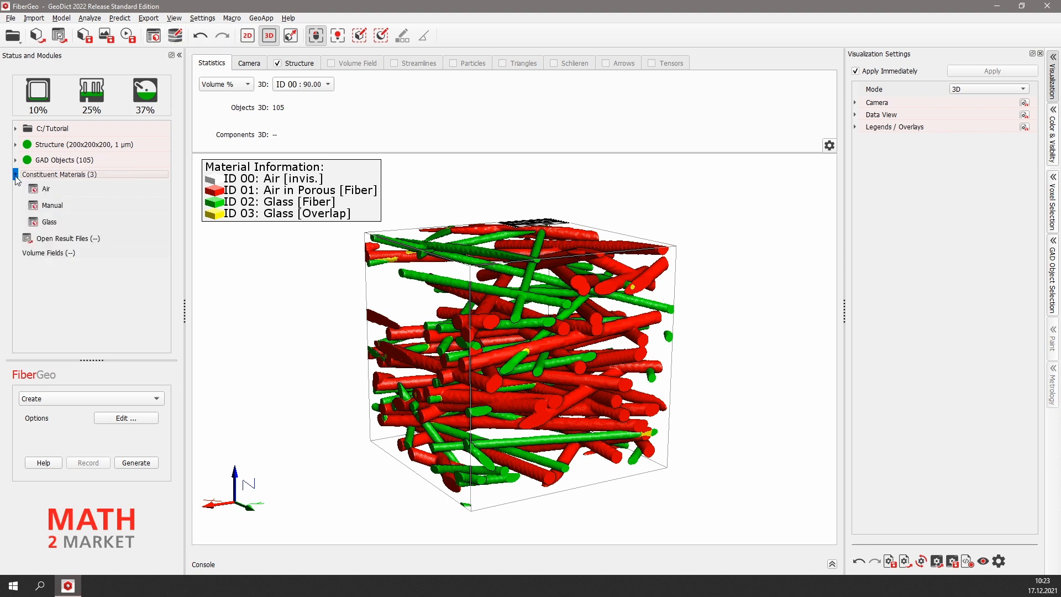
right_click(54, 191)
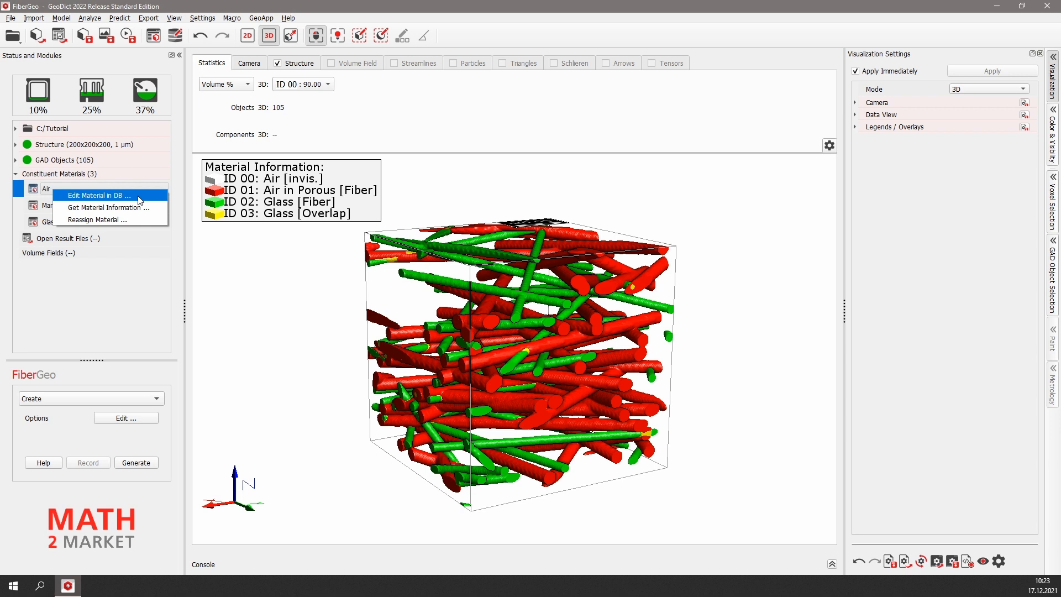
left_click(158, 175)
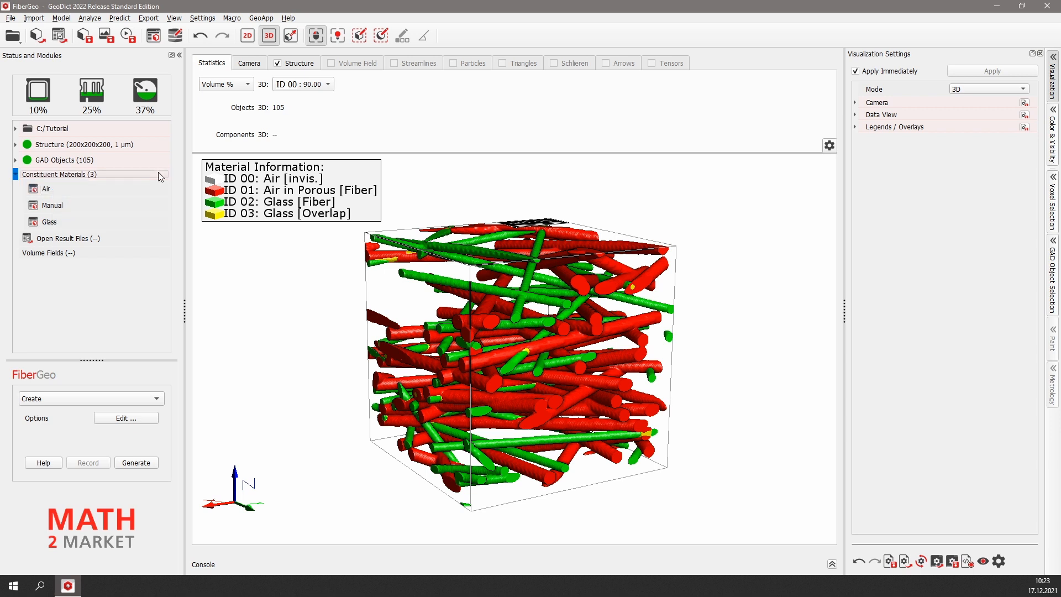
- Open the constituent materials selection and bring up the material database for editing from it
left_click(159, 39)
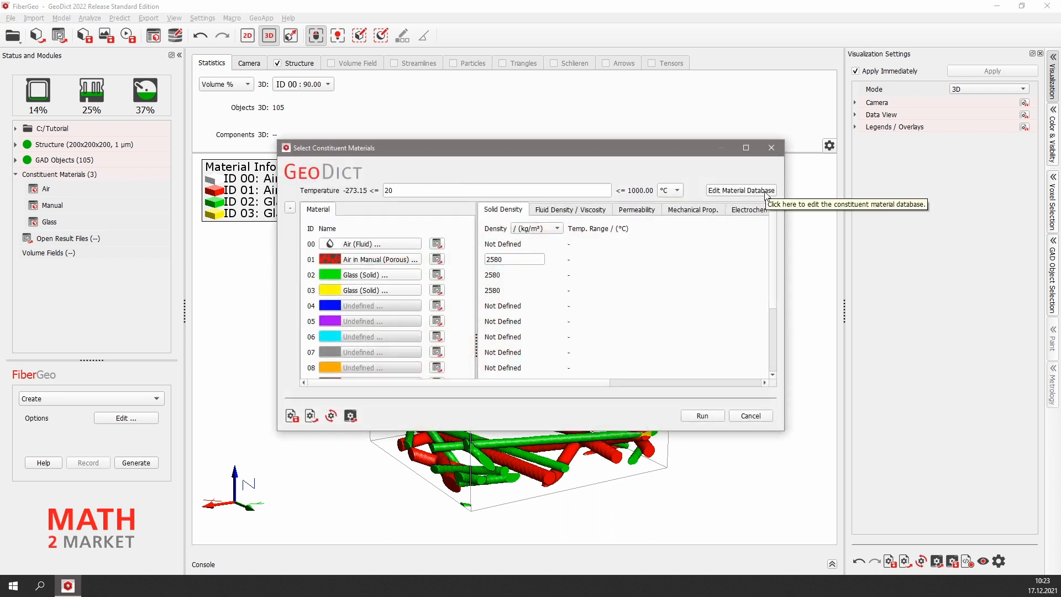
left_click(767, 191)
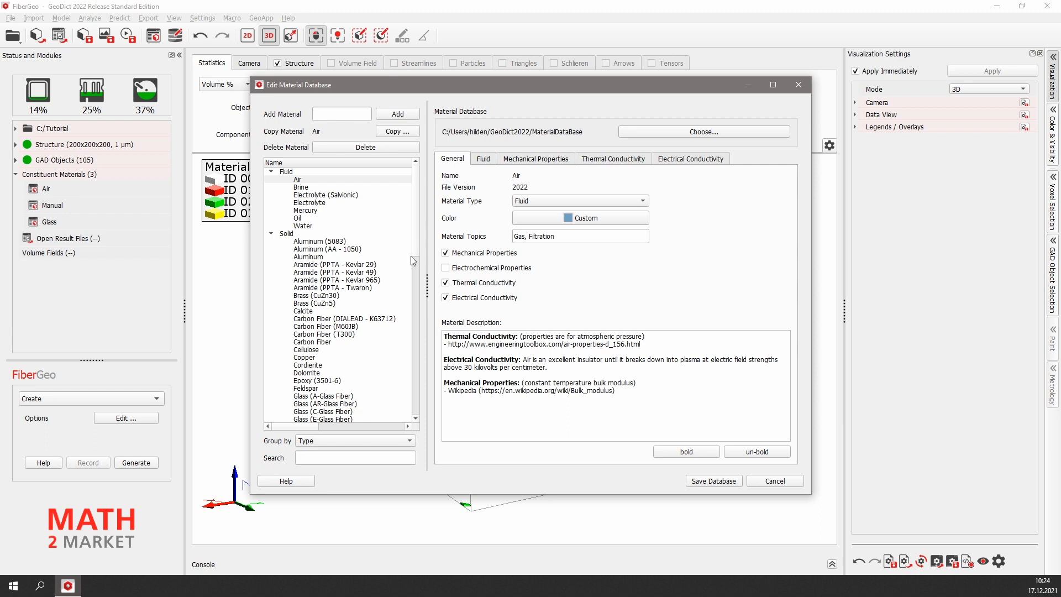
mouse_move(413, 247)
left_mouse_down()
mouse_move(420, 410)
mouse_move(420, 232)
left_mouse_up()
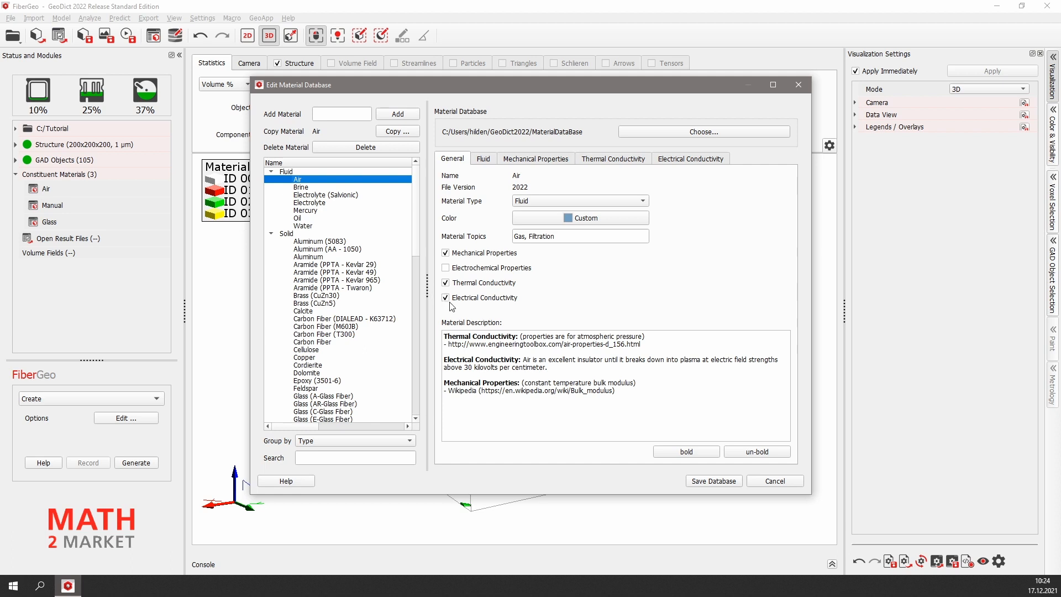
- Review Air's material description and its mechanical, thermal conductivity and electrical conductivity entries in the database
left_click_drag(504, 344, 640, 344)
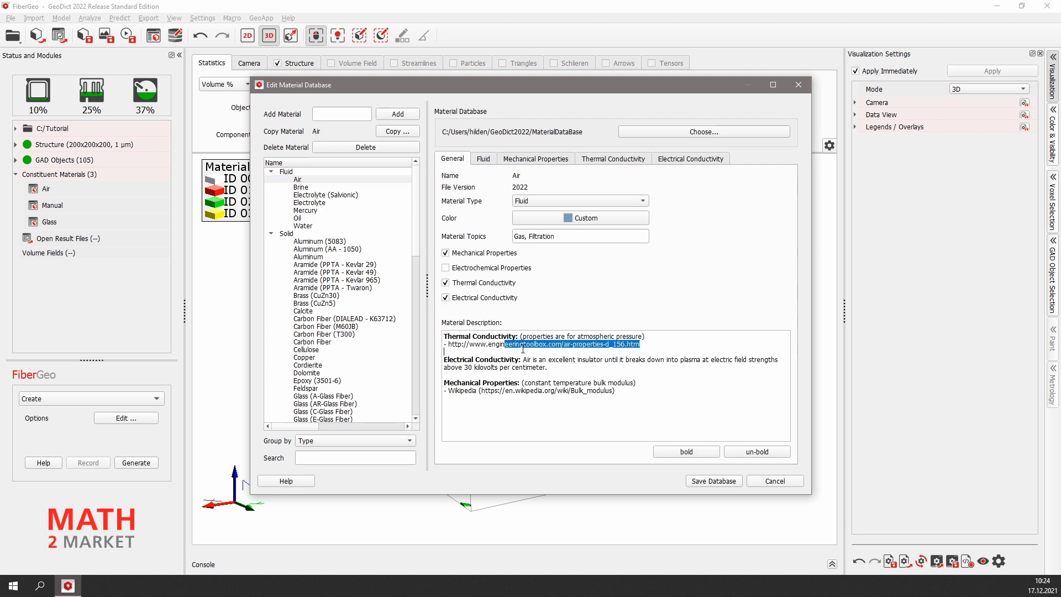
left_click_drag(447, 333, 664, 420)
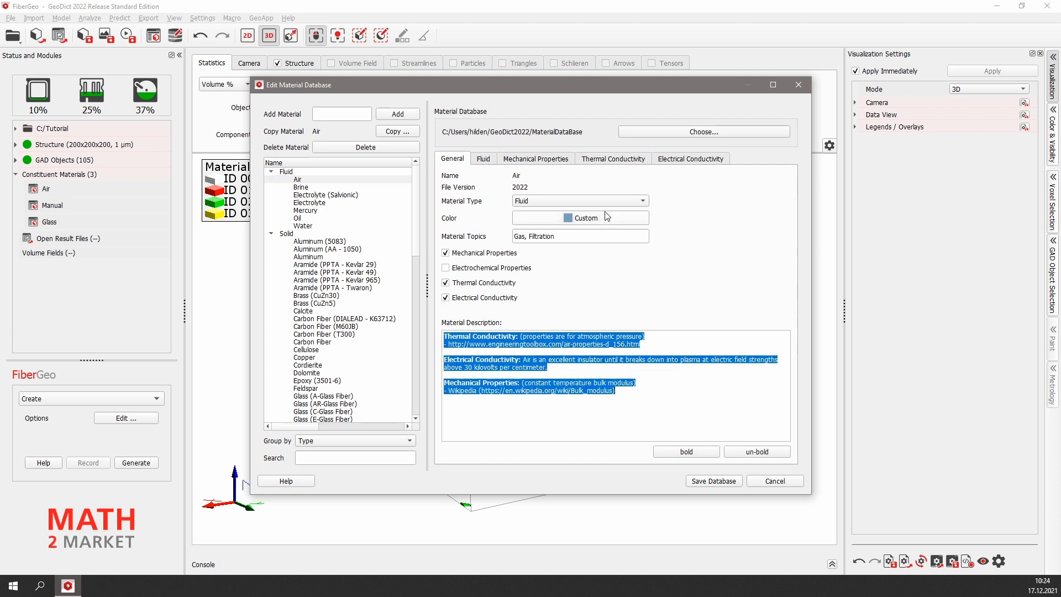
left_click(549, 160)
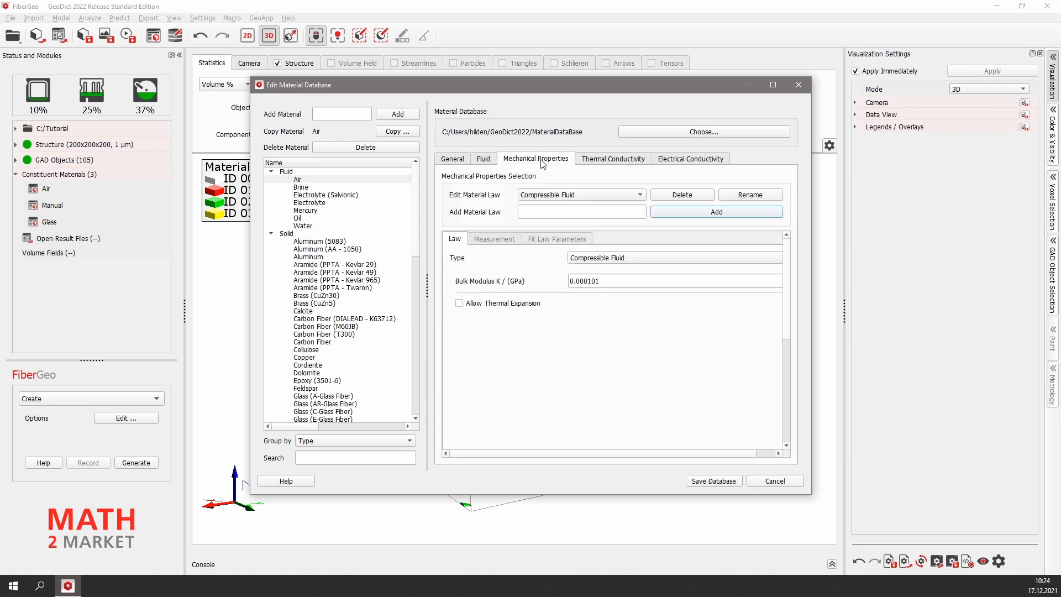
left_click(608, 161)
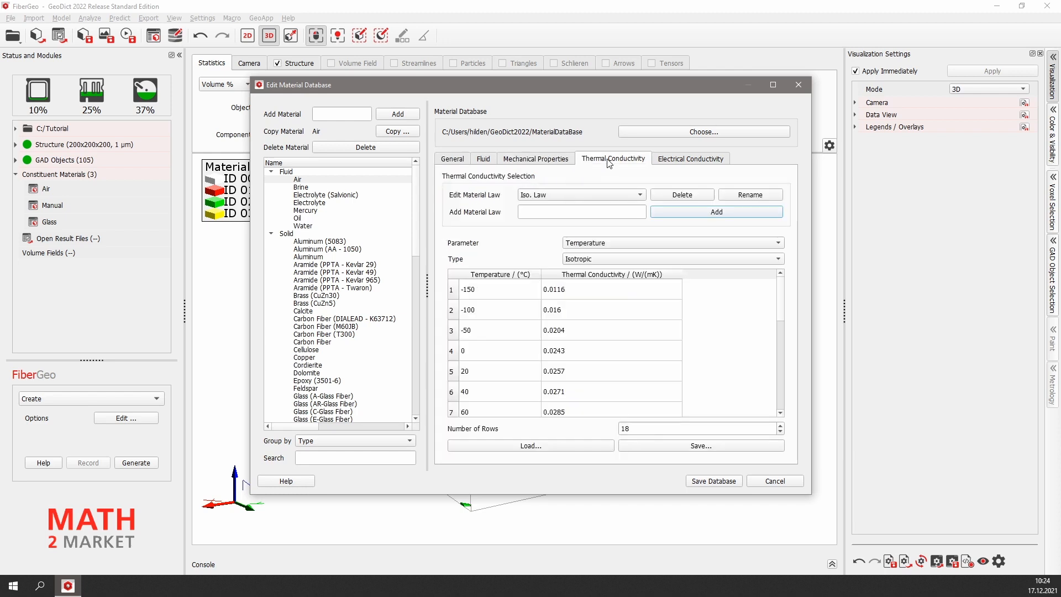
left_click(700, 162)
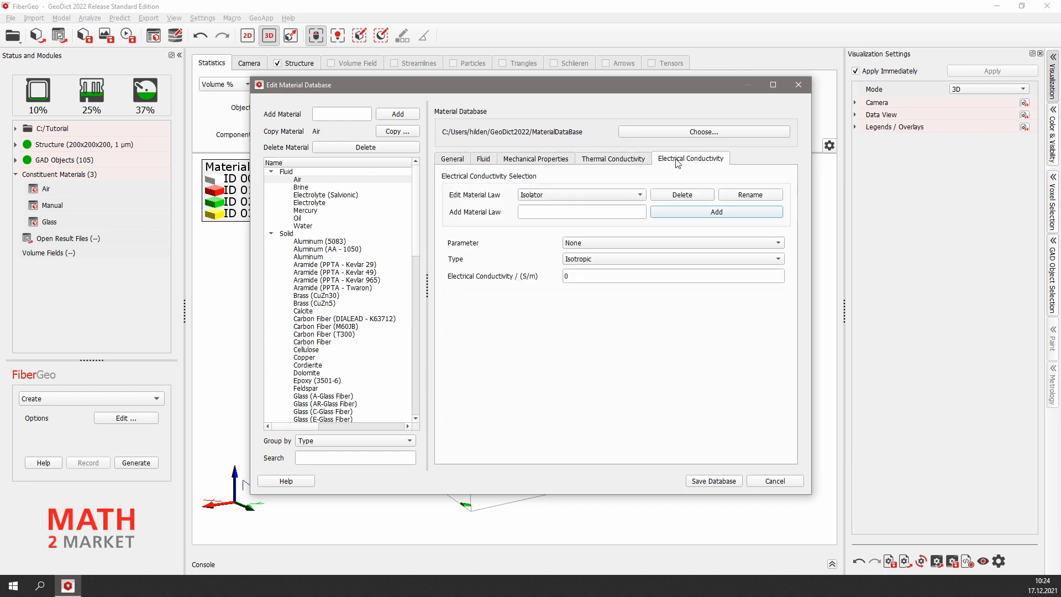
- Add a material named New Solid Material to the database and select it in the material list
left_click(336, 113)
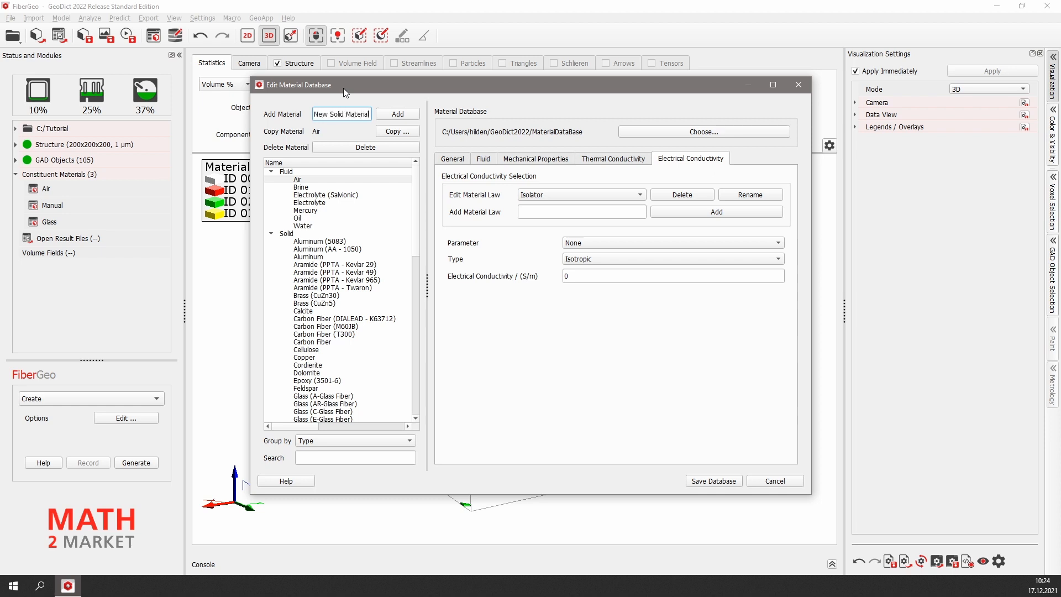
left_click(416, 116)
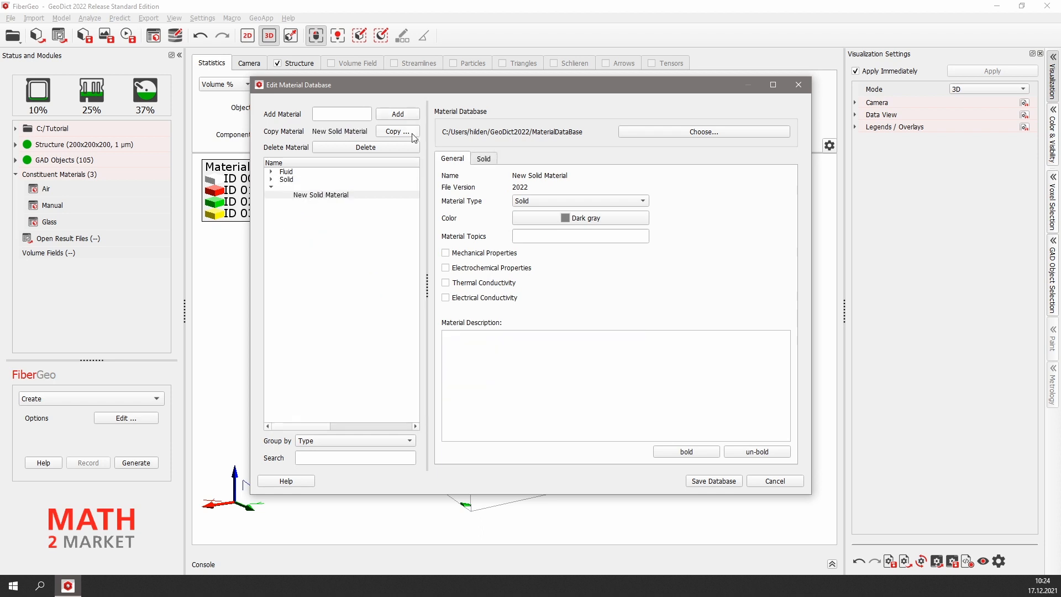
left_click(333, 198)
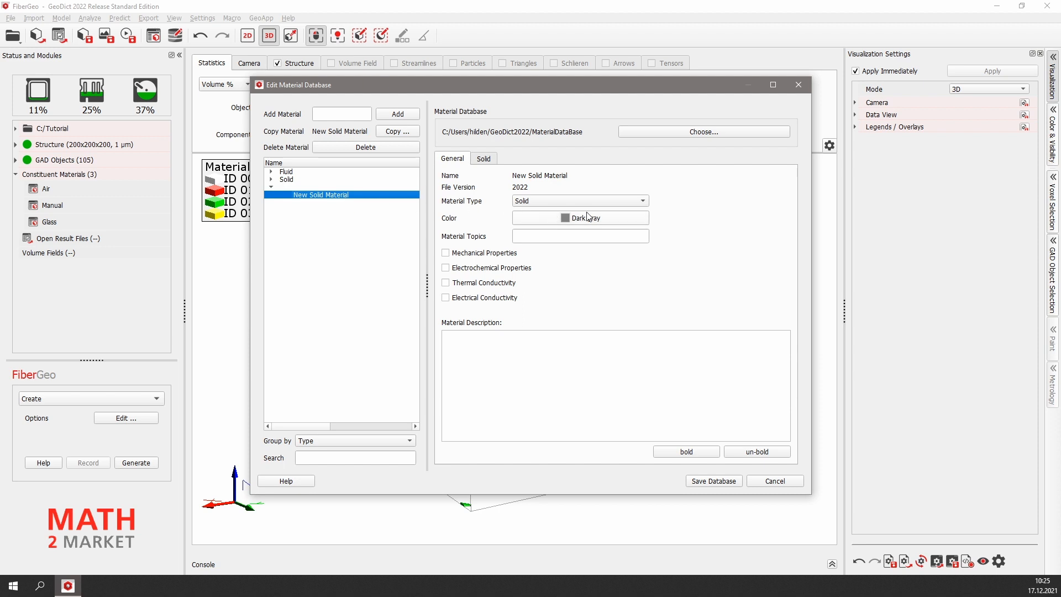
- Try the Fluid material type for New Solid Material, set it back to Solid, and activate the material topics entry
left_click(544, 202)
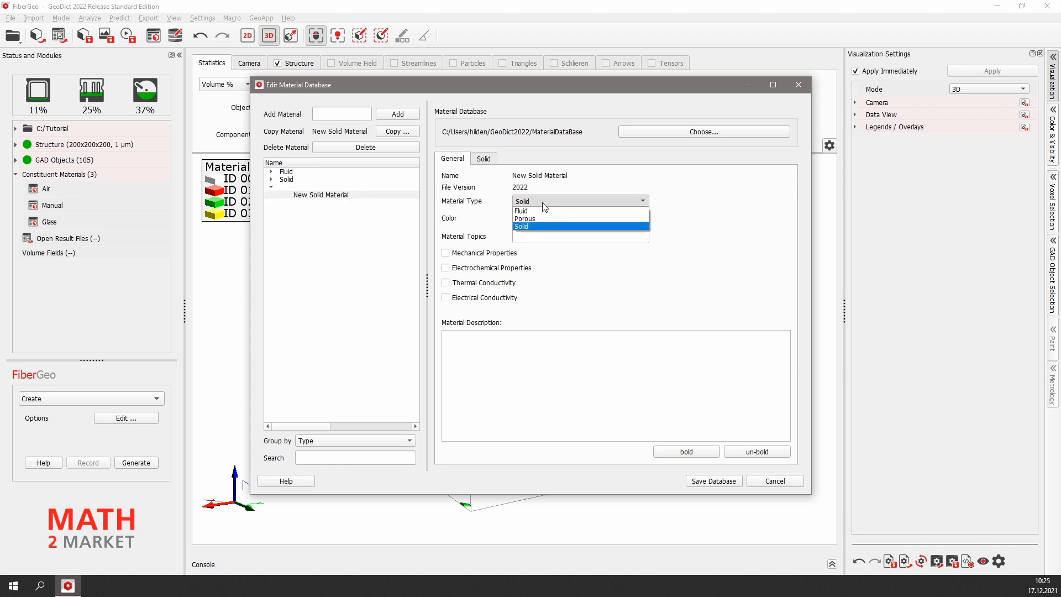
left_click(534, 211)
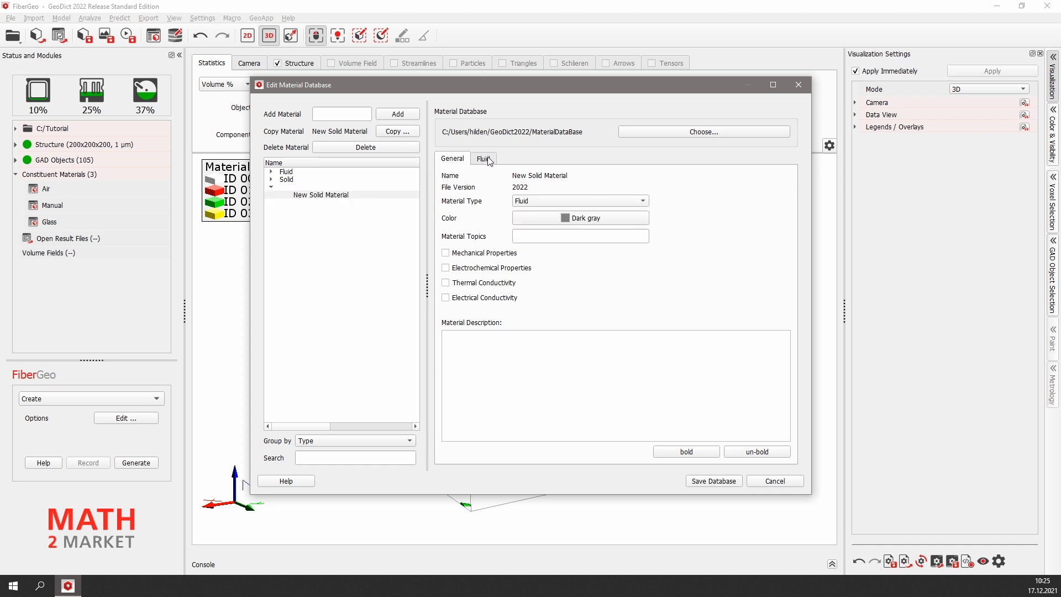
left_click(542, 203)
left_click(536, 224)
left_click(532, 236)
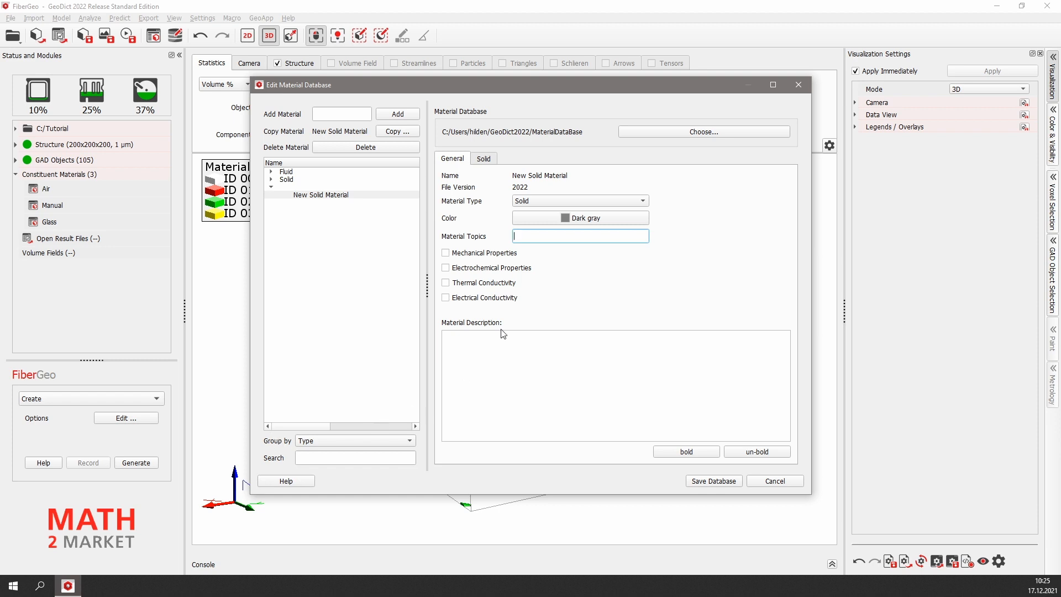
- Enable mechanical properties for New Solid Material, view the material law settings, and disable mechanical properties again
left_click(446, 254)
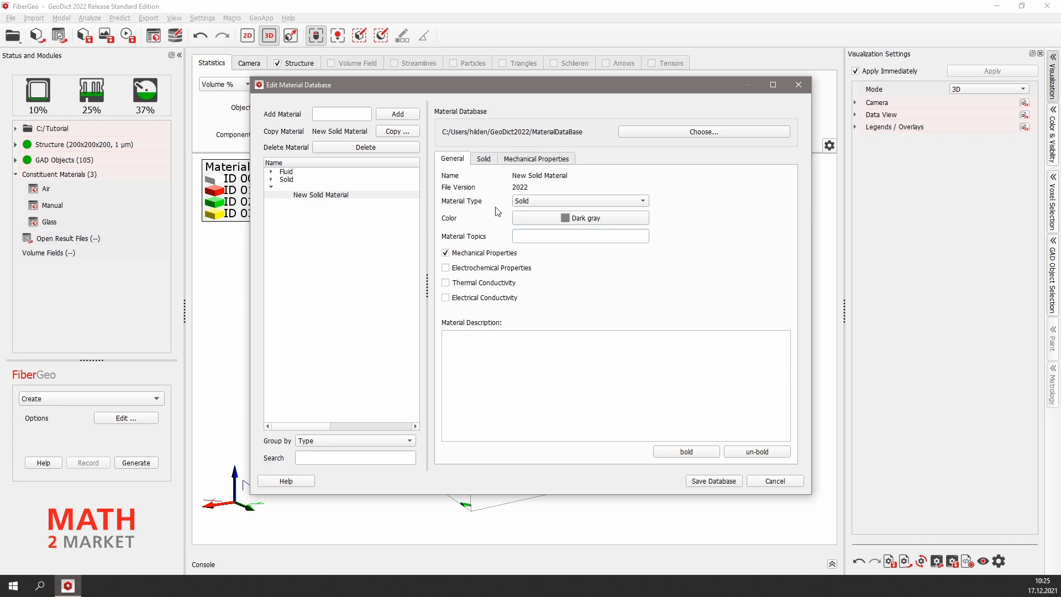
left_click(561, 163)
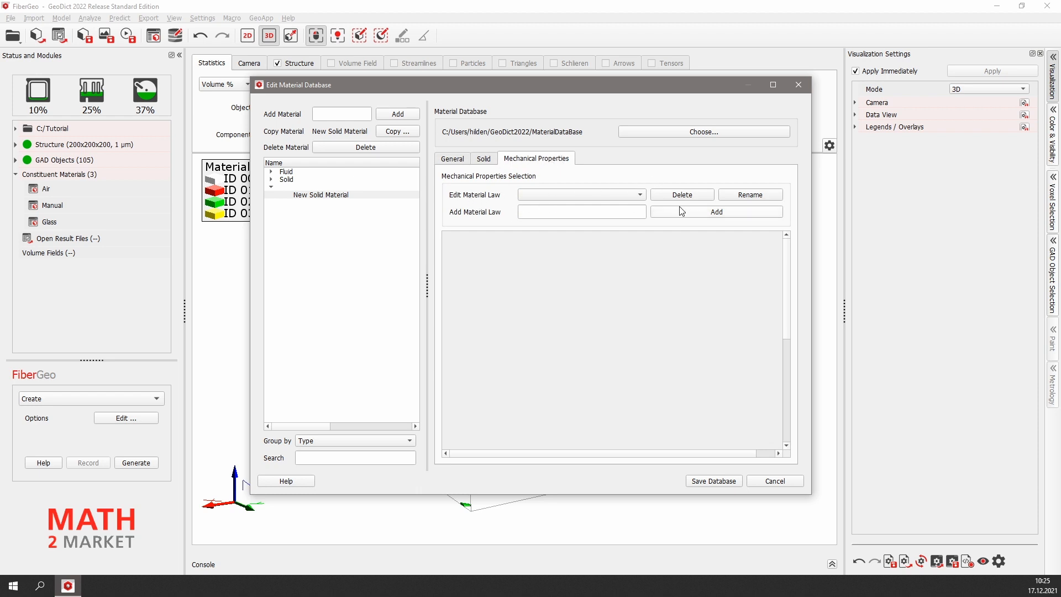
left_click(462, 161)
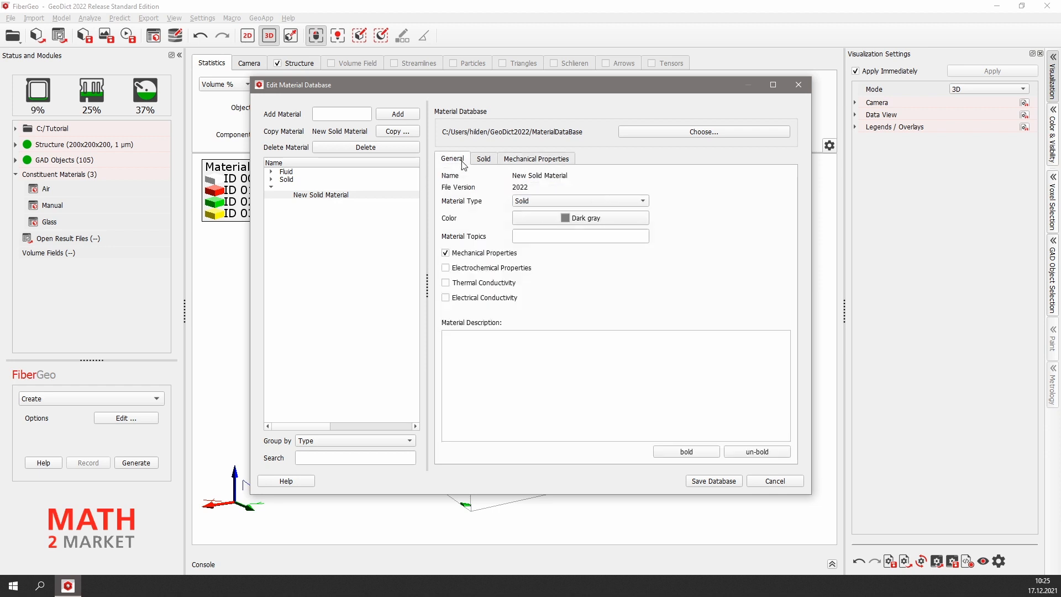
left_click(445, 253)
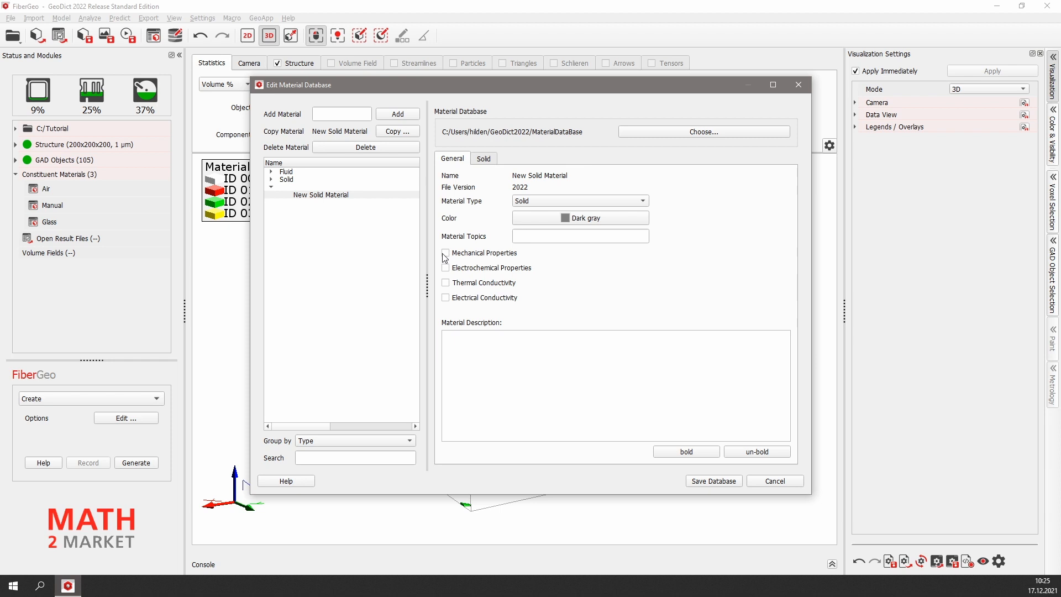
- Try making New Solid Material's solid density depend on Temperature, and return the parameter to None
left_click(484, 160)
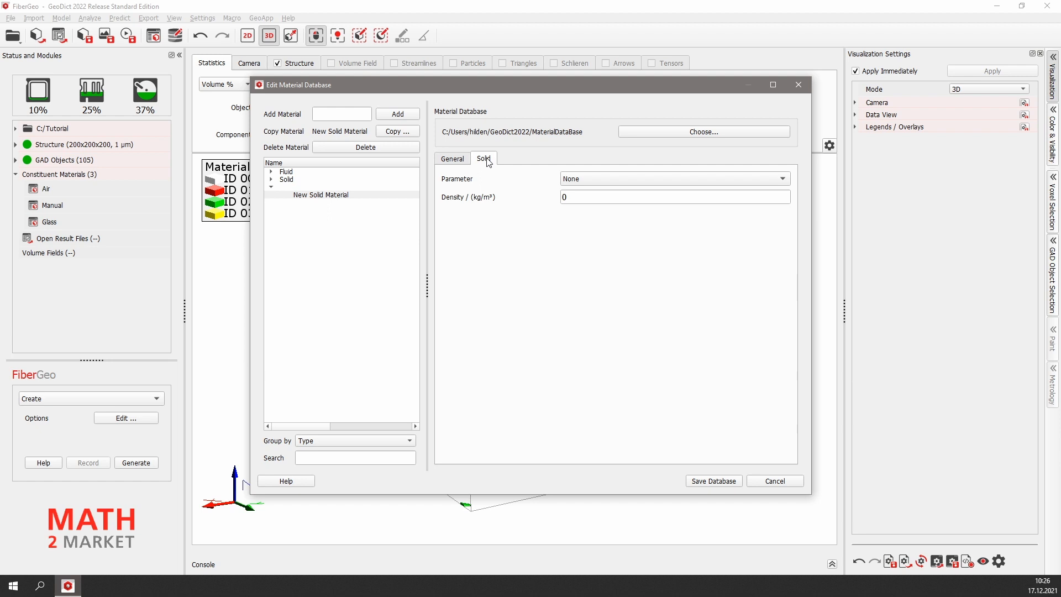
left_click(597, 180)
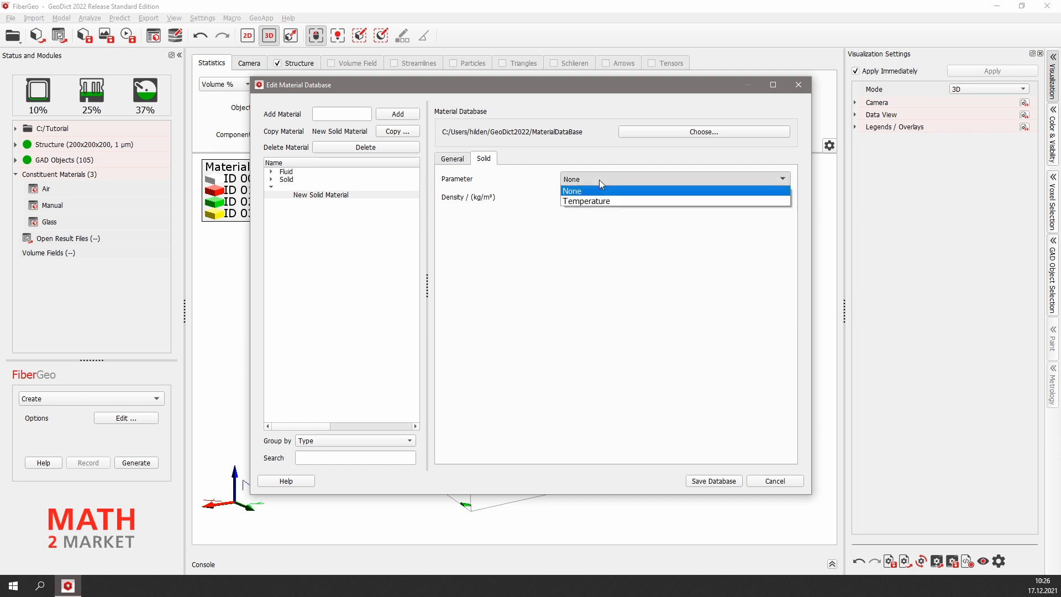
left_click(620, 202)
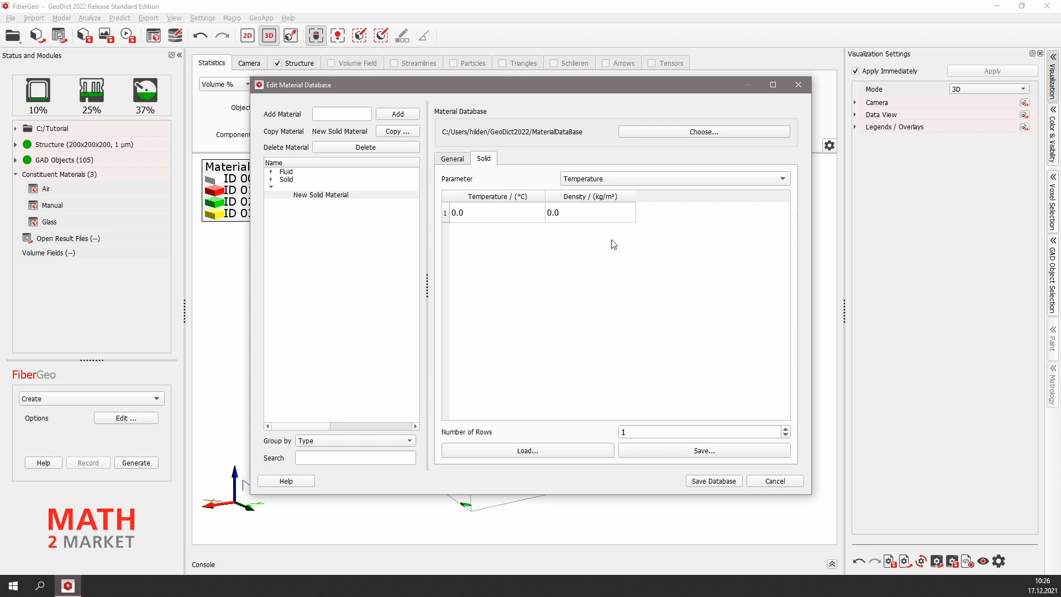
double_click(623, 431)
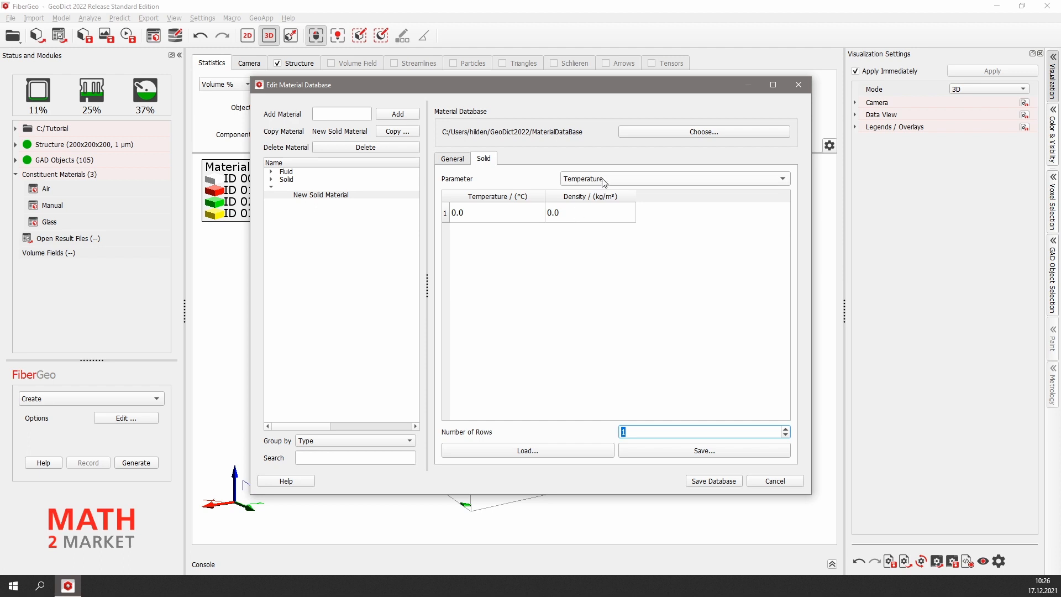
left_click(635, 179)
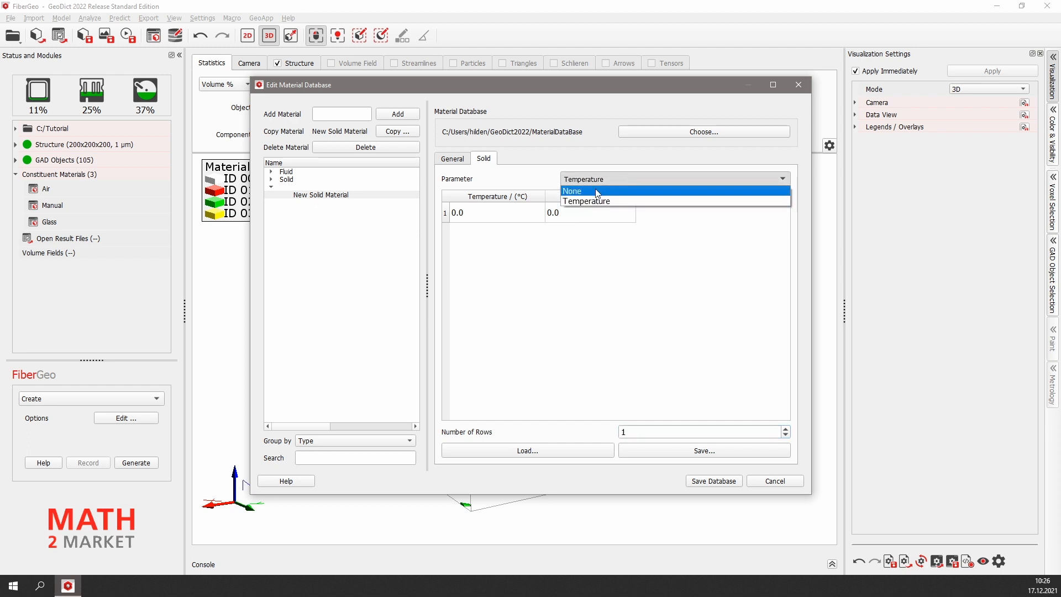
left_click(597, 191)
- Set the density of New Solid Material to 3000 kg/m³ and save the material database
double_click(598, 194)
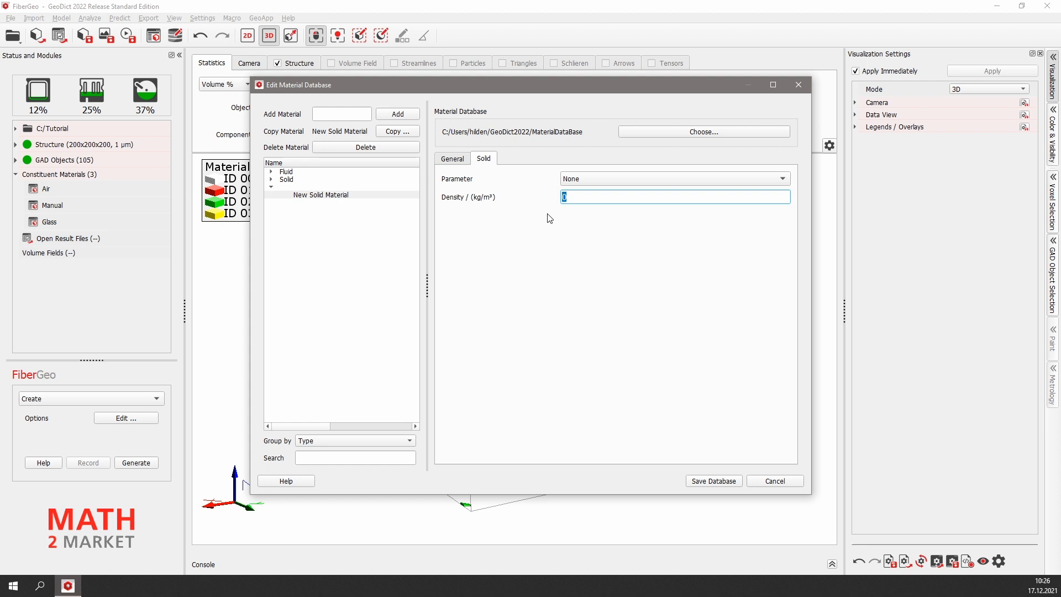
type("3000")
left_click(733, 485)
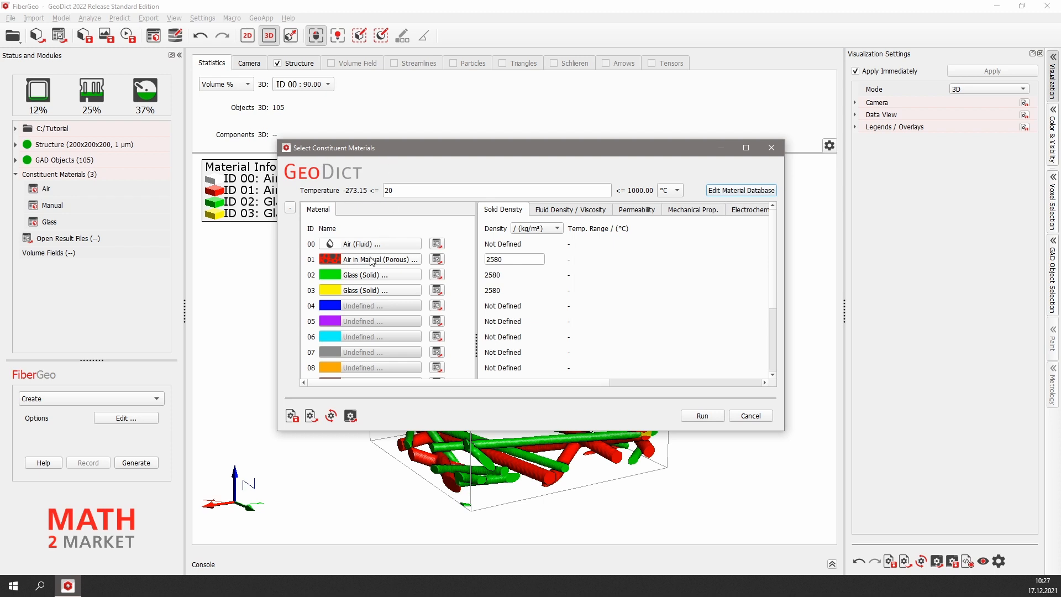
- Choose New Solid Material from the solid materials as the constituent material for material ID 01
left_click(342, 260)
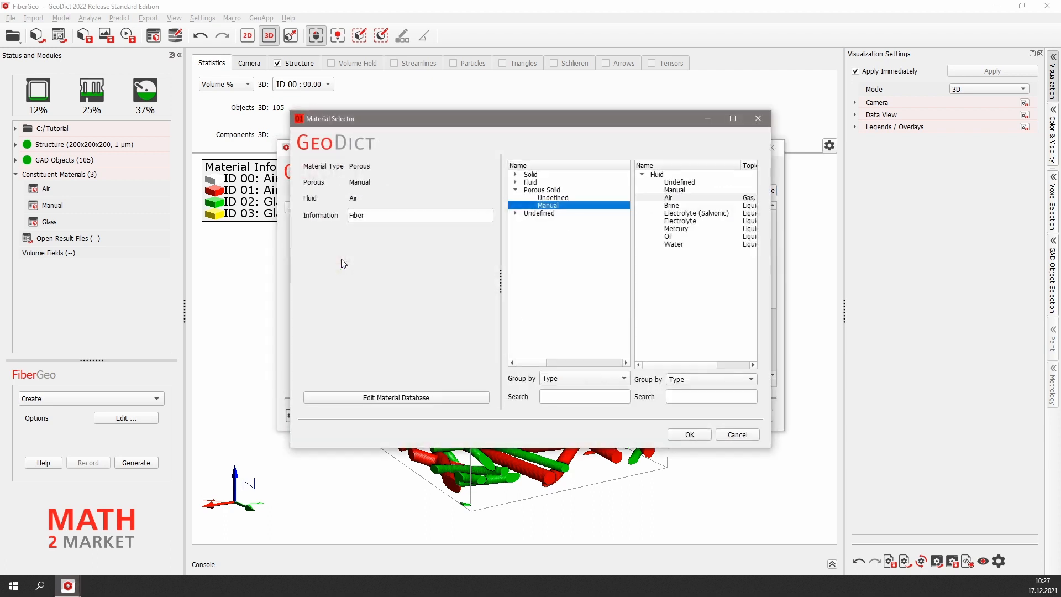
left_click(516, 175)
scroll(559, 286, "down", 3)
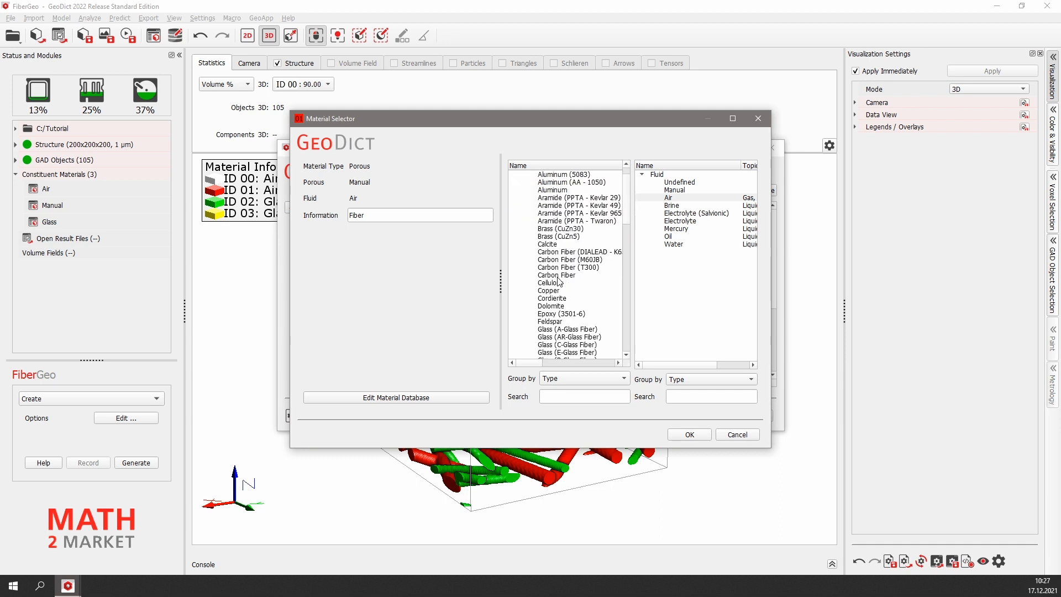
scroll(561, 288, "down", 3)
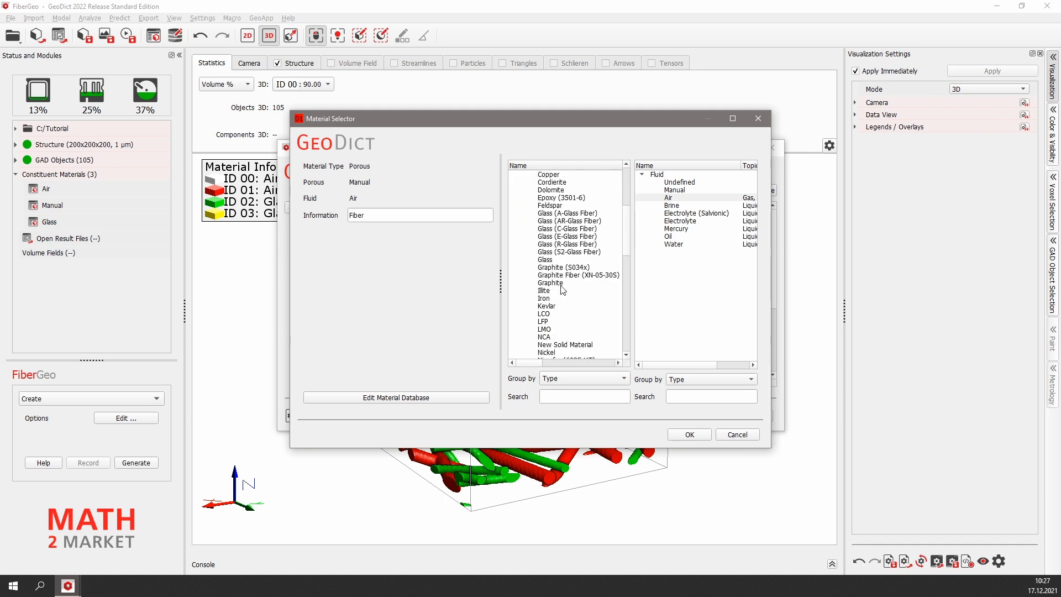
left_click(579, 345)
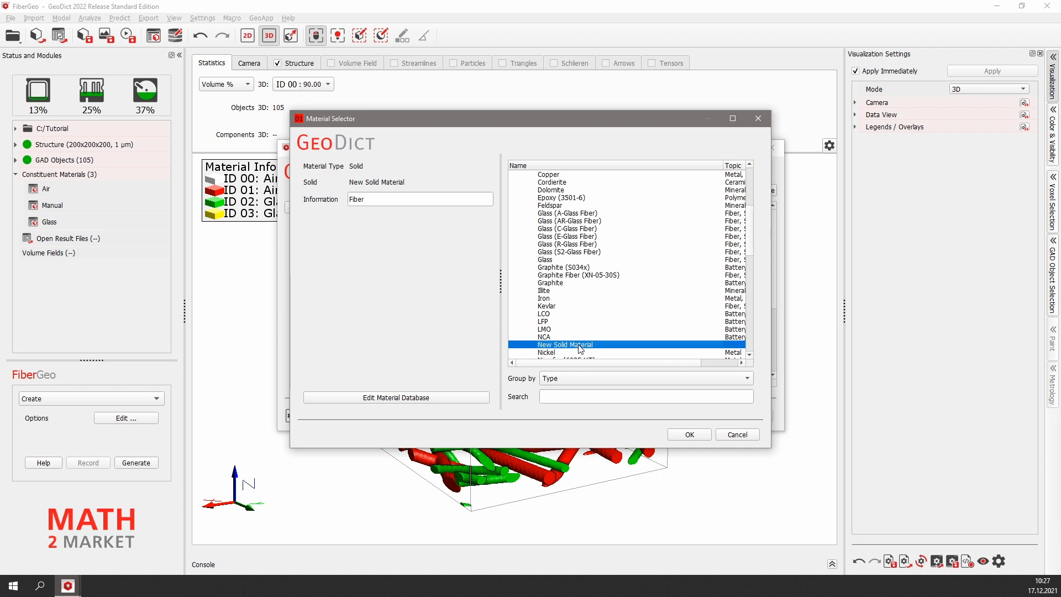
- Set the information text of material ID 01 to "Newly Created Material" and apply the constituent material selection to the structure
left_click(358, 198)
double_click(358, 198)
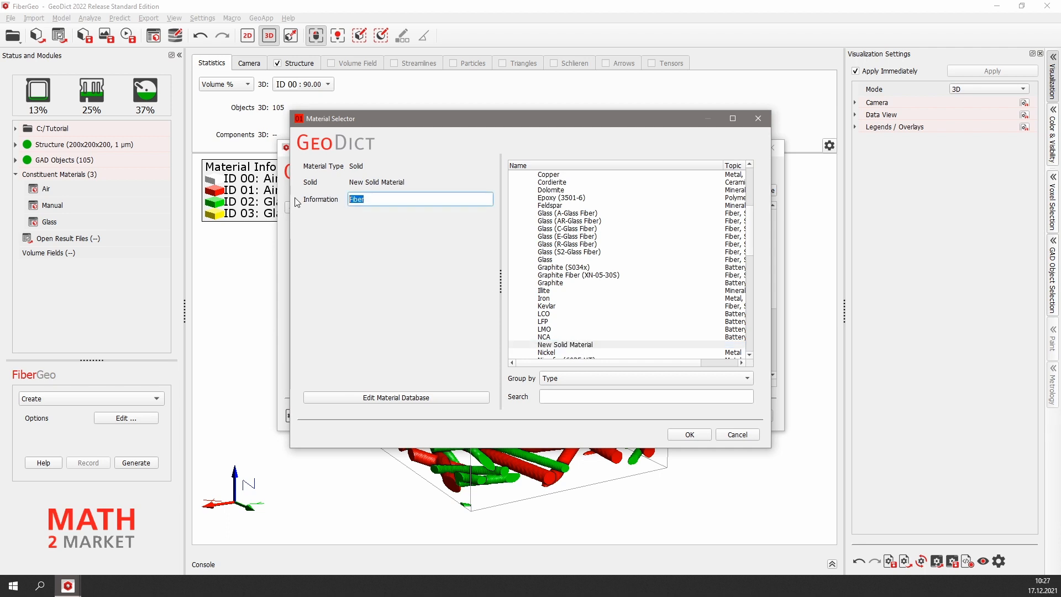
type("Newly Created Maer")
key("BackSpace")
key("BackSpace")
type("terial")
left_click(690, 435)
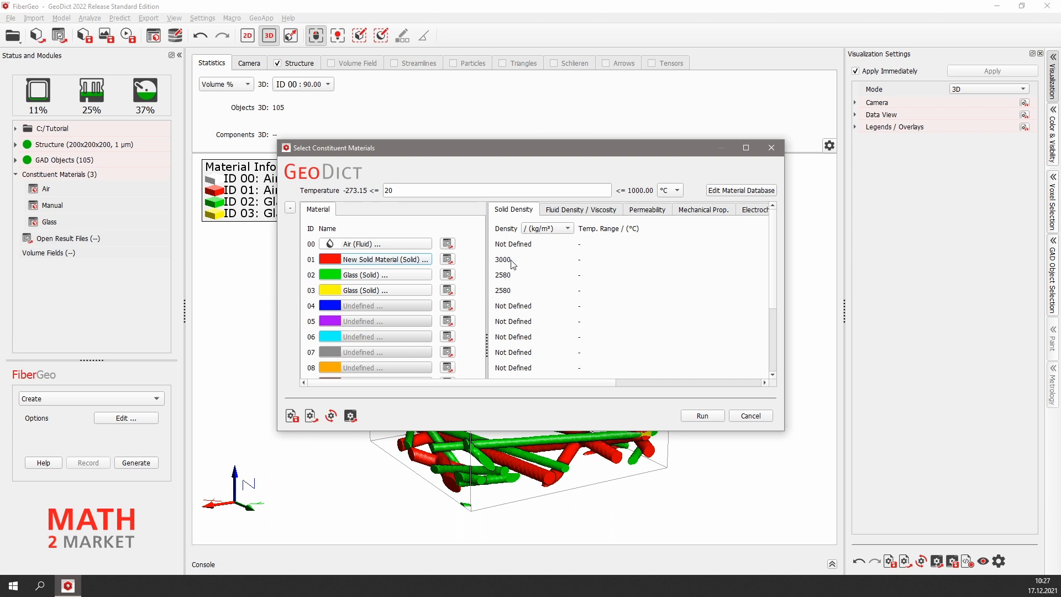
left_click(708, 415)
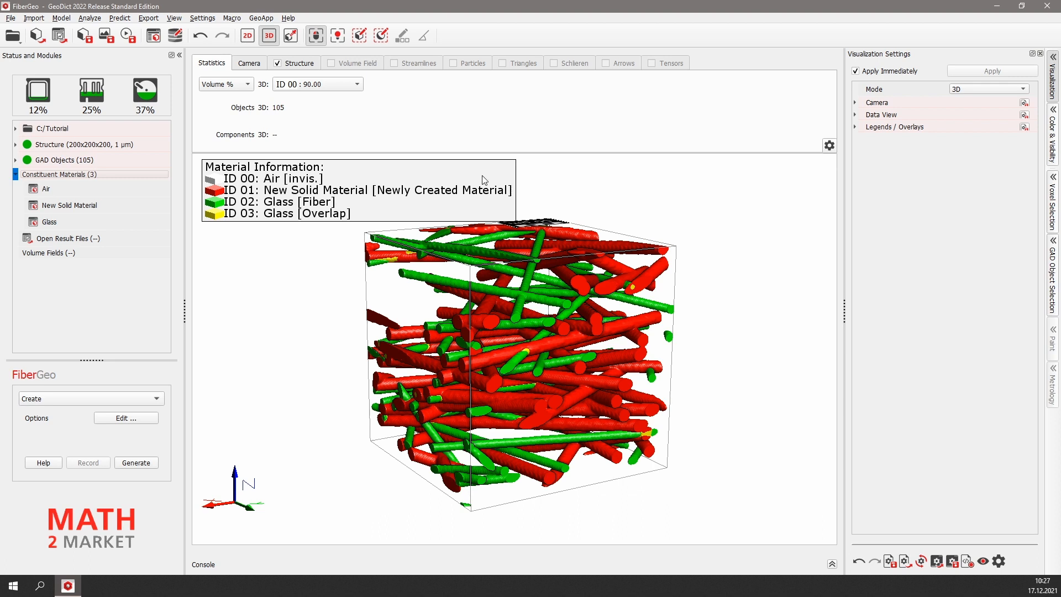
- Switch to the ProcessGeo module and choose the Reassign operation with the Reassign Material ID option
left_click(70, 21)
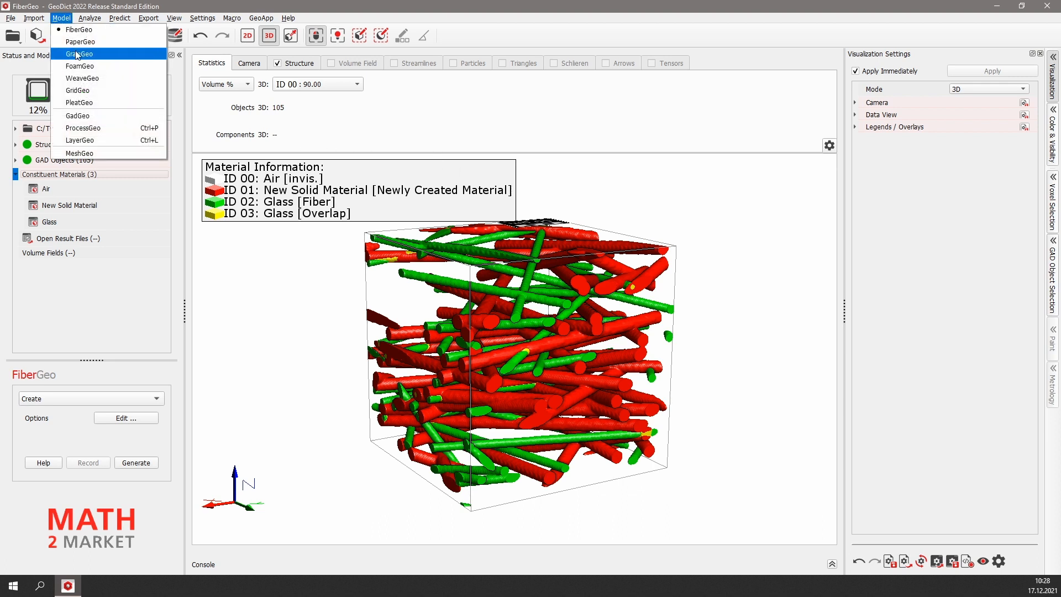
left_click(107, 133)
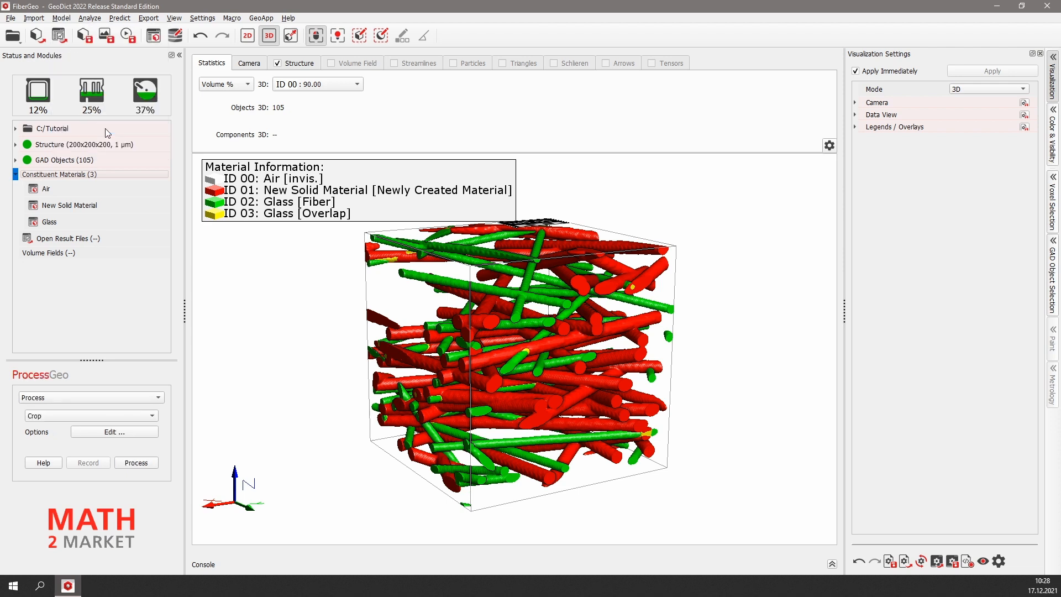
left_click(102, 397)
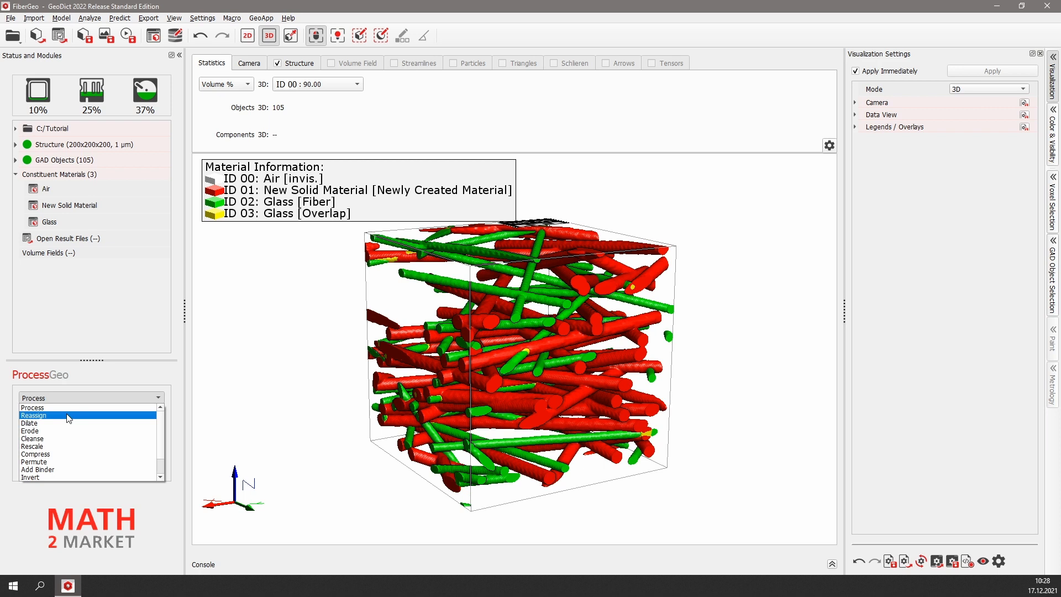
left_click(69, 415)
left_click(105, 416)
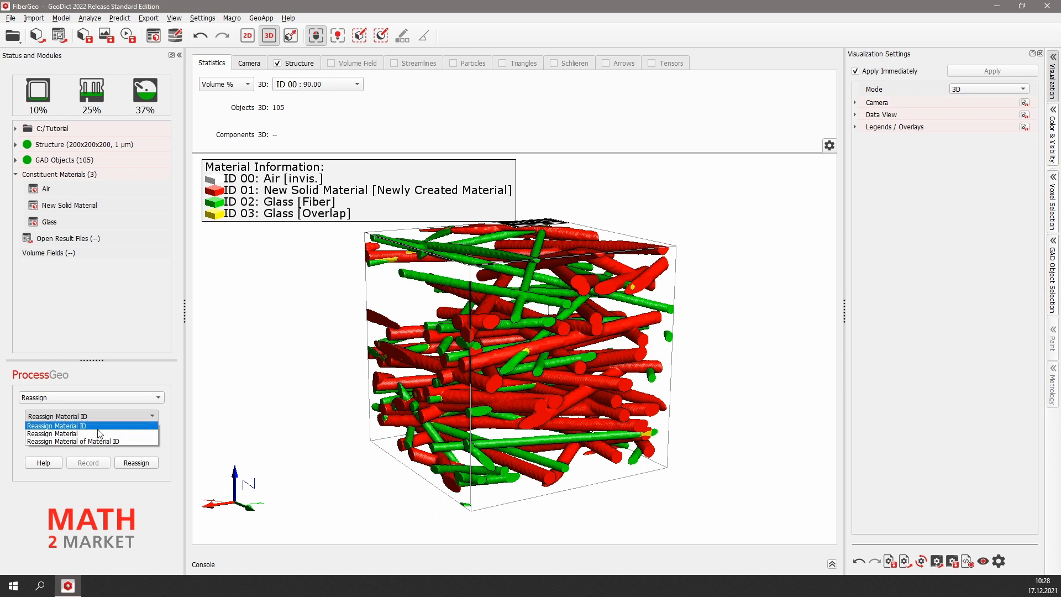
left_click(103, 425)
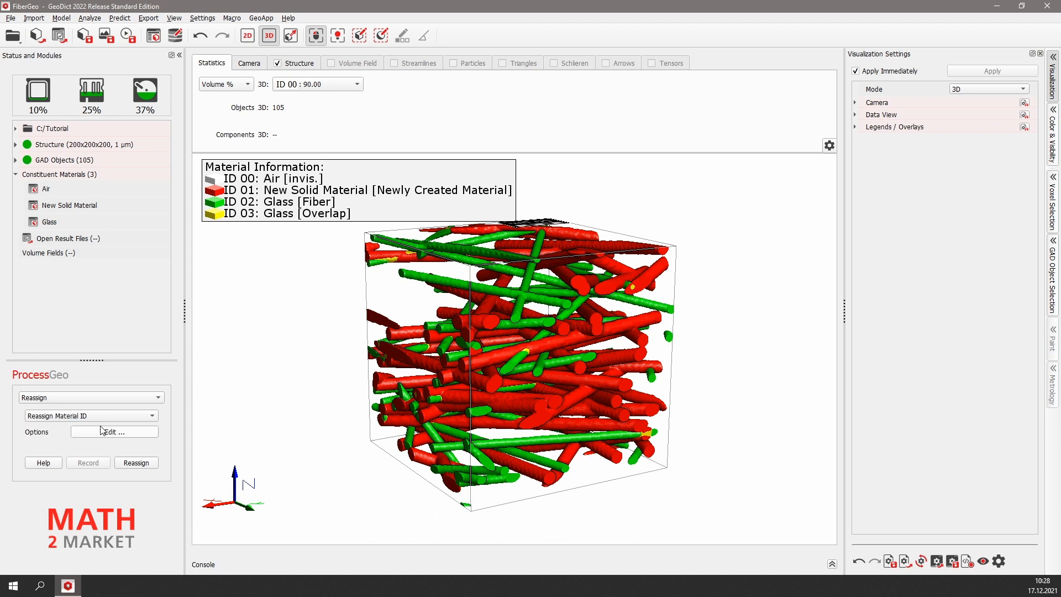
- Reassign the overlap material ID 03 Glass (Solid) to material ID 01 New Solid Material (Solid) and inspect the fiber voxels
left_click(135, 434)
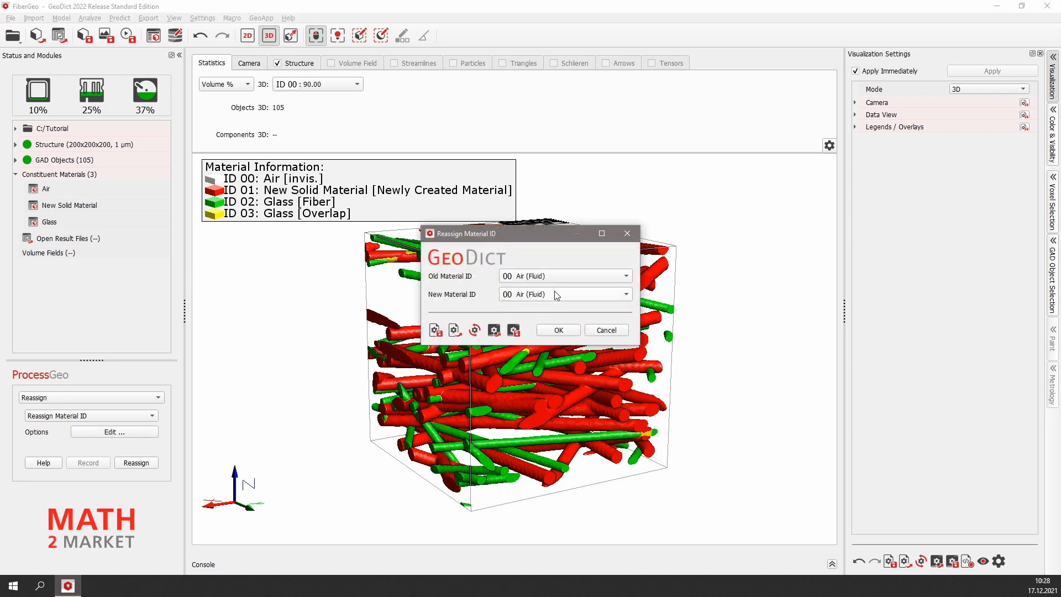
left_click(569, 276)
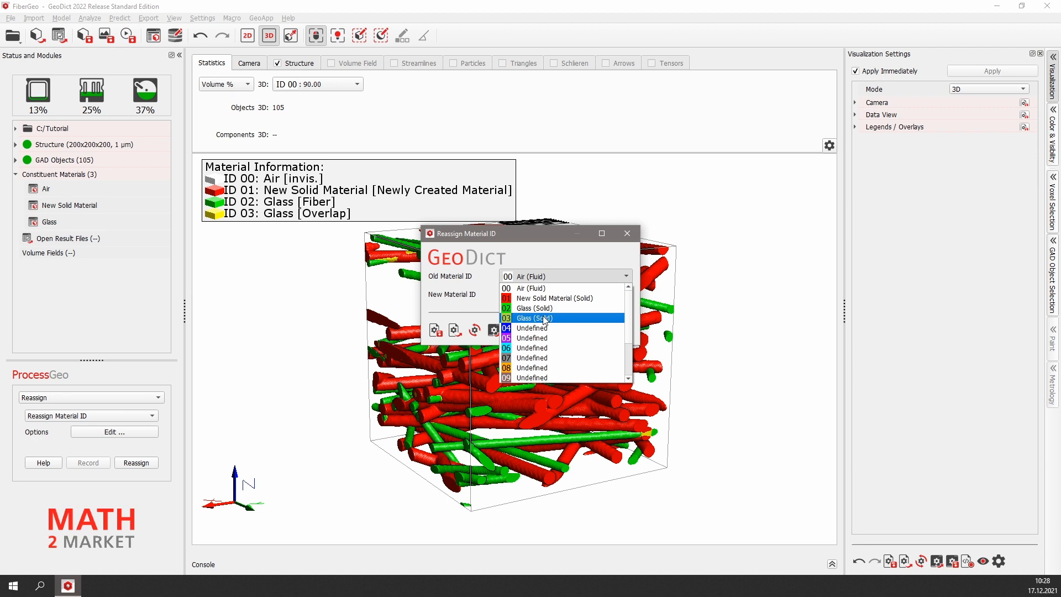
left_click(546, 319)
left_click_drag(551, 241, 405, 271)
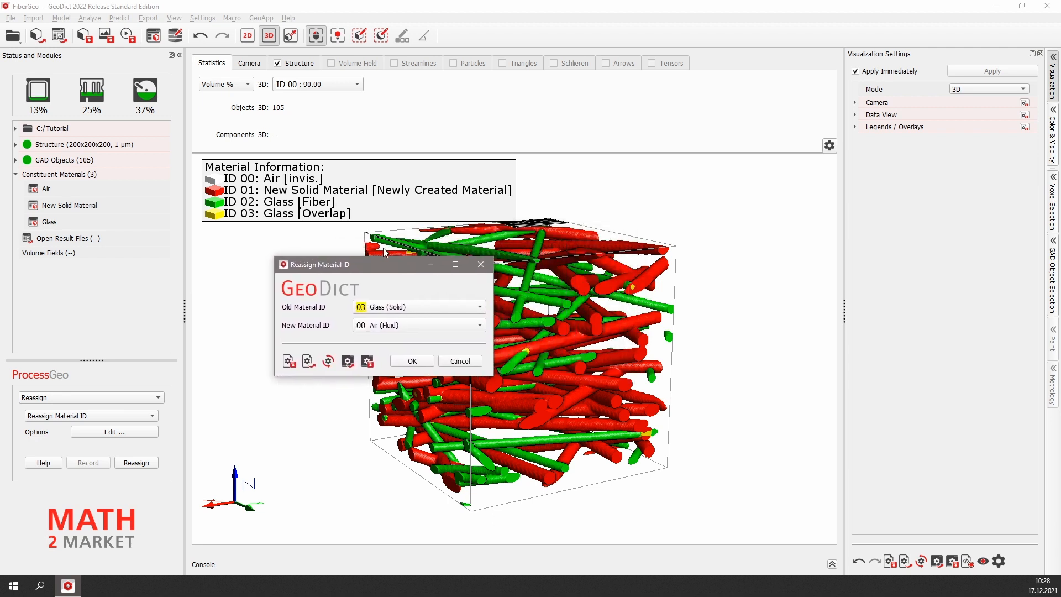
left_click(404, 326)
left_click(374, 345)
left_click(424, 362)
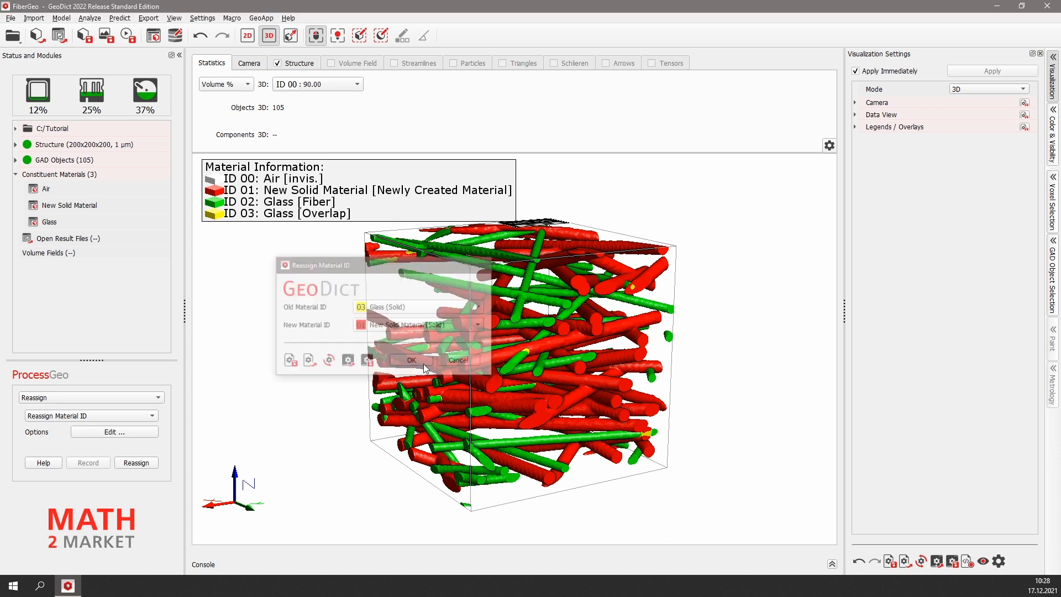
left_click(141, 464)
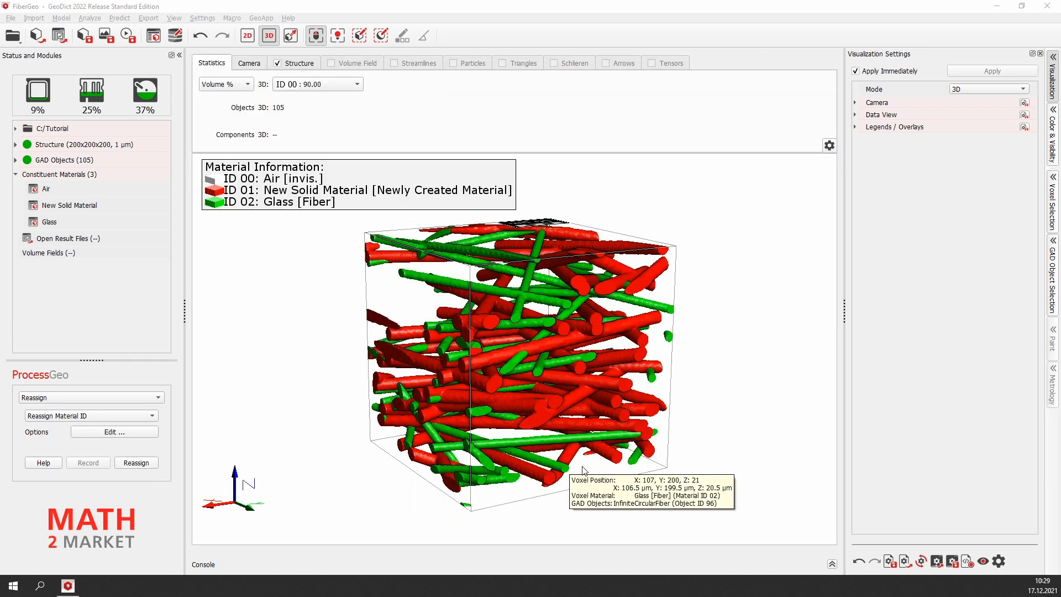
mouse_move(651, 438)
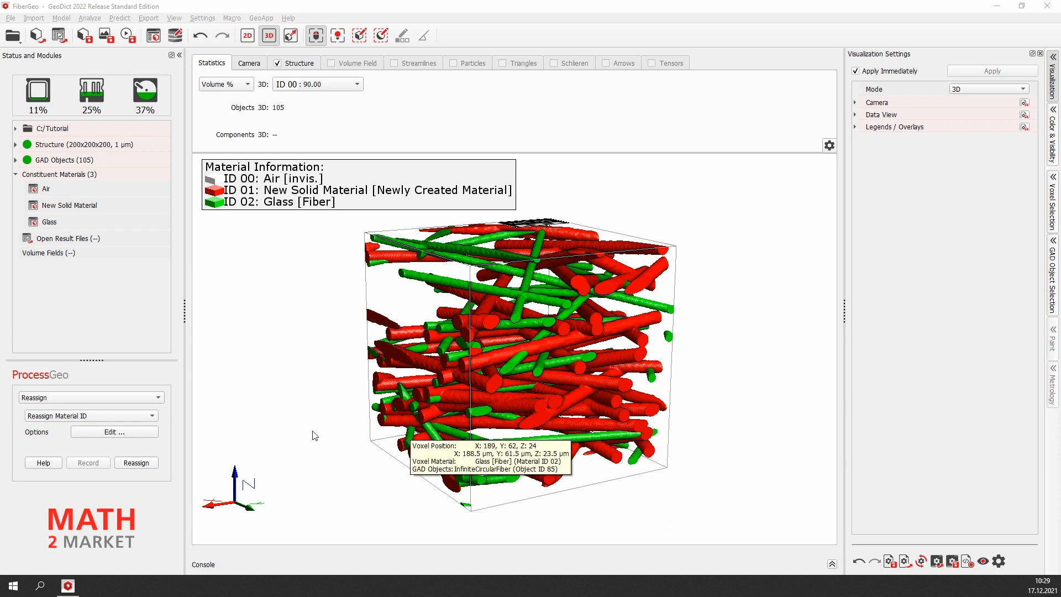
- Use Reassign Material to replace the old material Glass (Solid) with Copper (Solid) throughout the structure
left_click(155, 418)
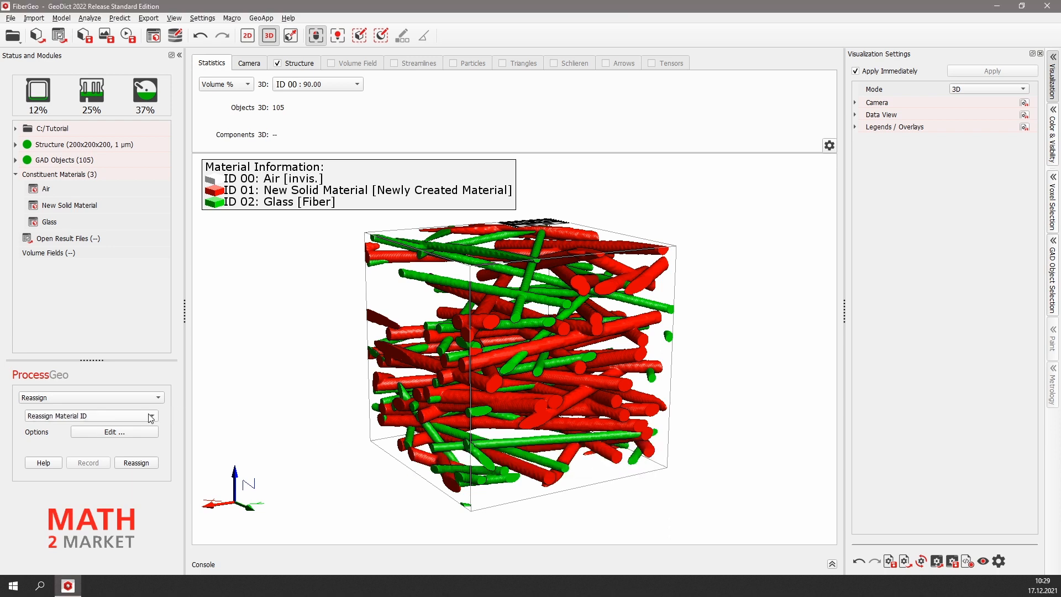
left_click(145, 416)
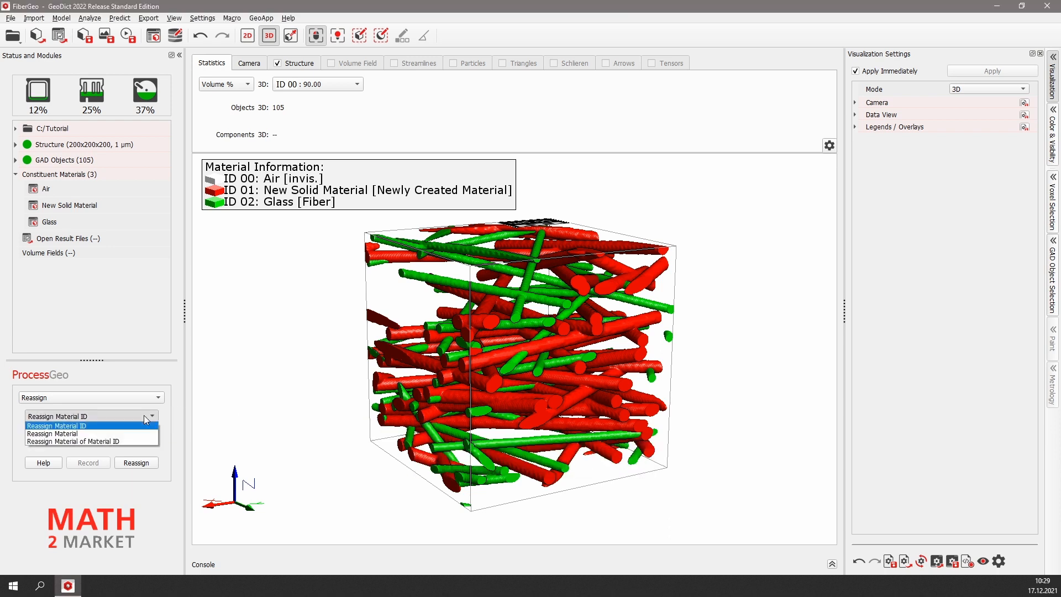
left_click(137, 434)
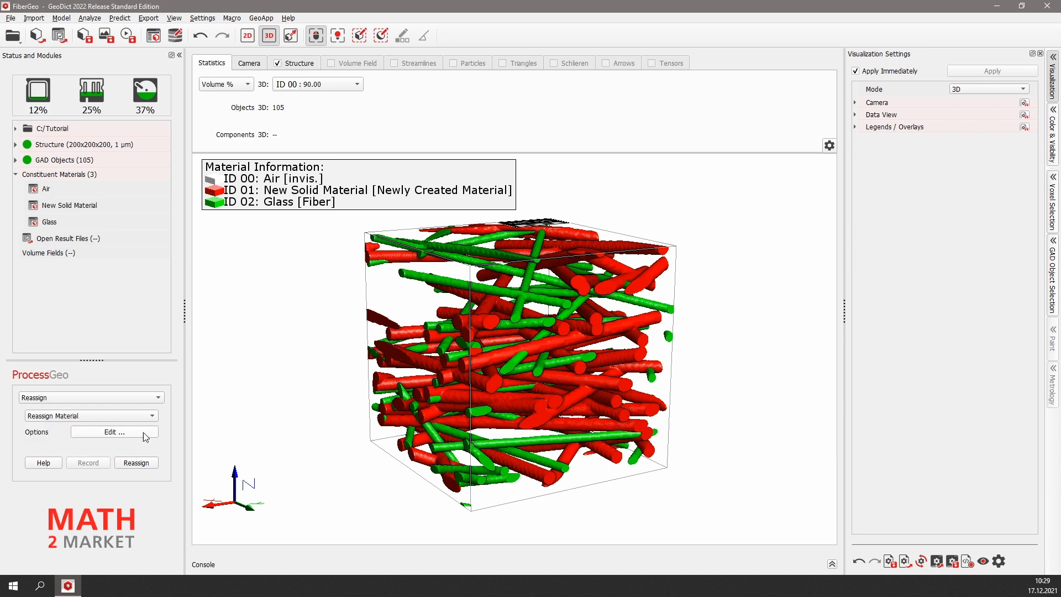
left_click(148, 433)
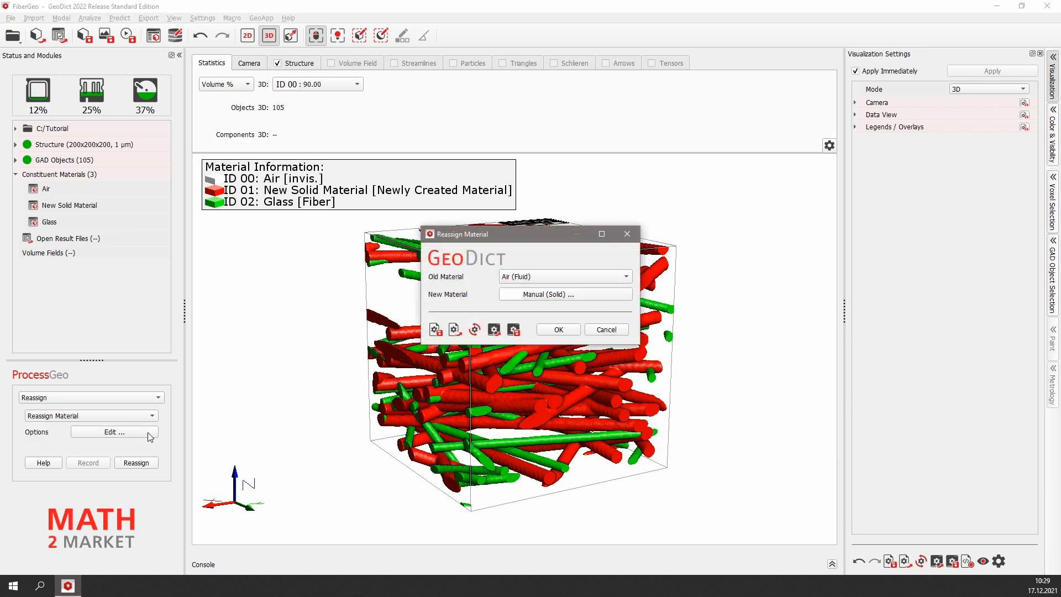
left_click(555, 277)
left_click(543, 302)
left_click(544, 297)
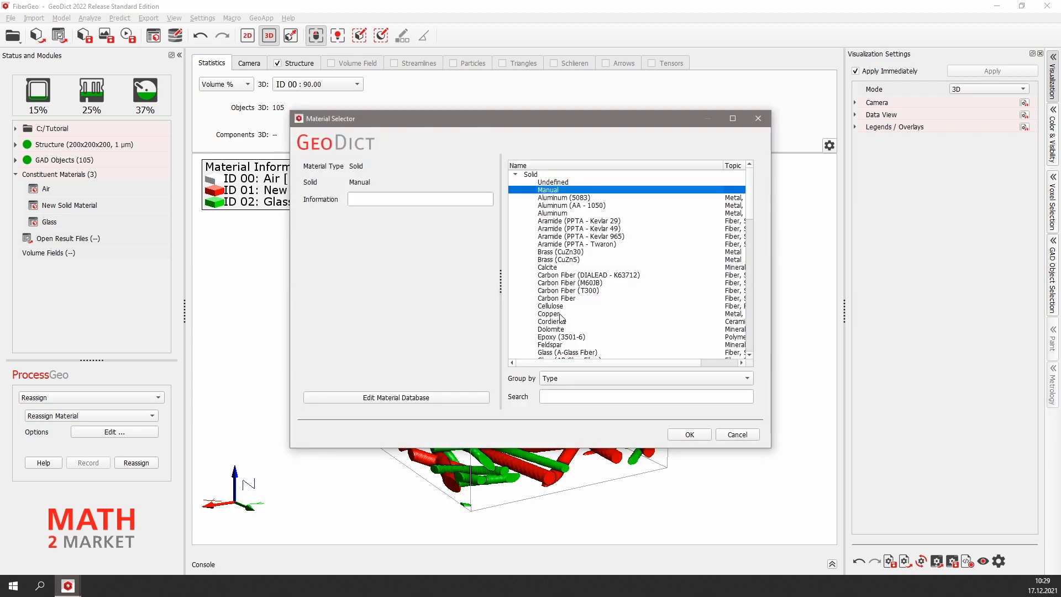
left_click(560, 315)
left_click(705, 435)
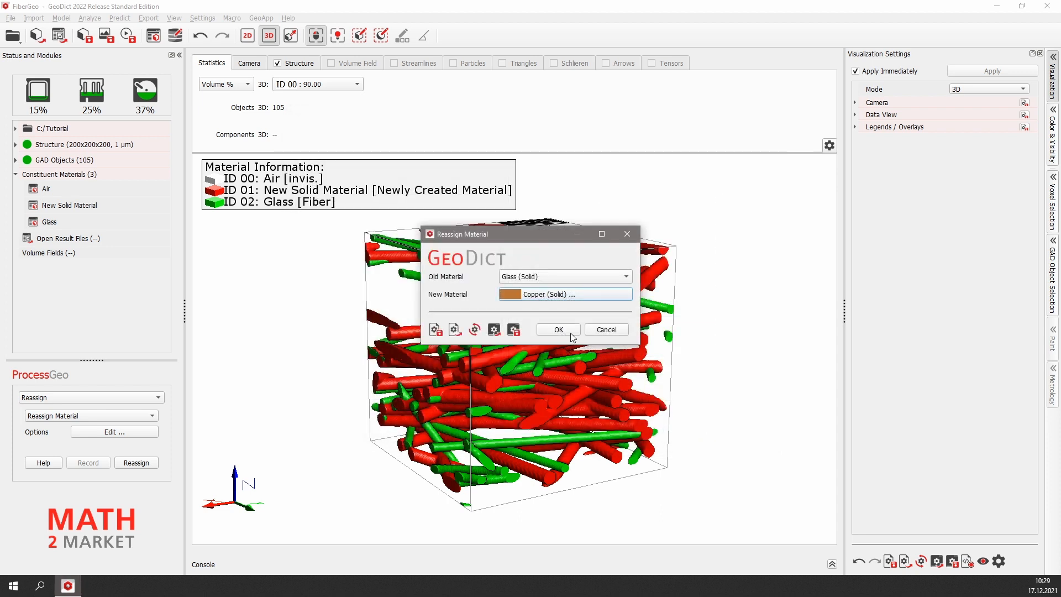
left_click(569, 330)
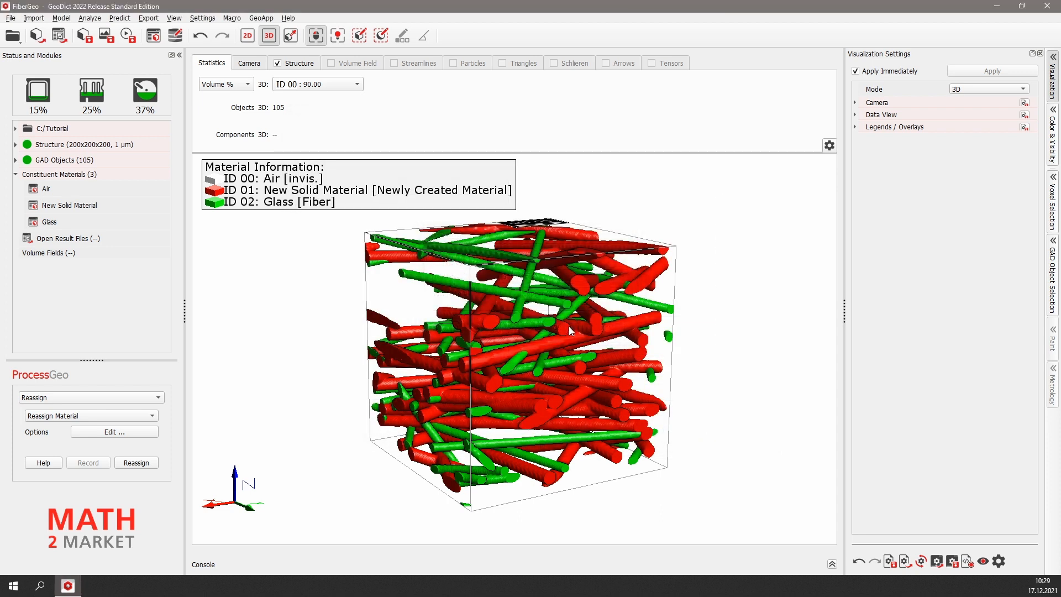
left_click(151, 465)
- Choose Reassign Material of Material ID, view its material ID and new material options, and close them without changes
left_click(141, 415)
left_click(125, 440)
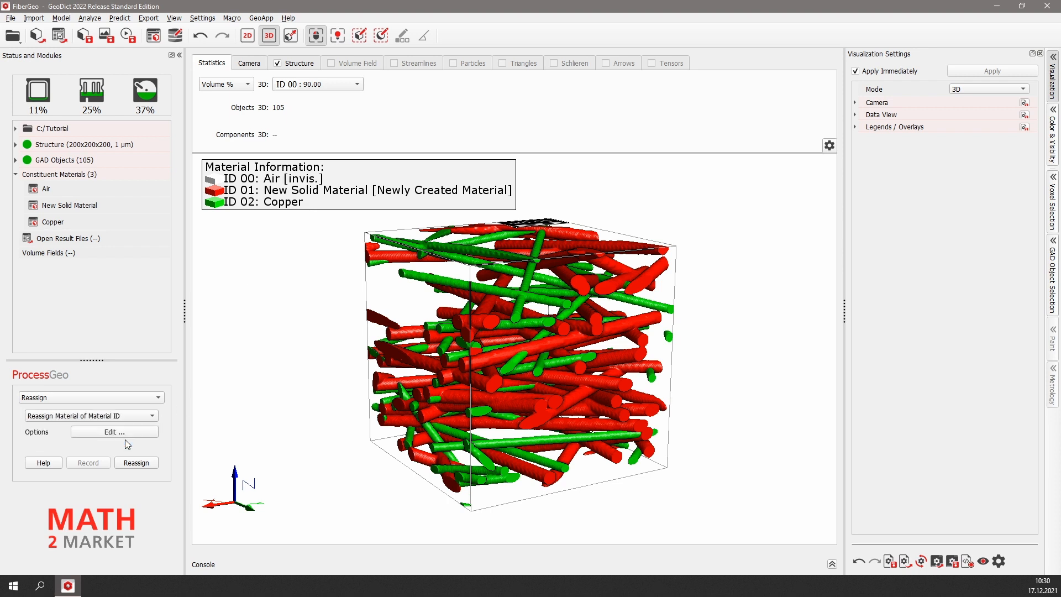
left_click(131, 434)
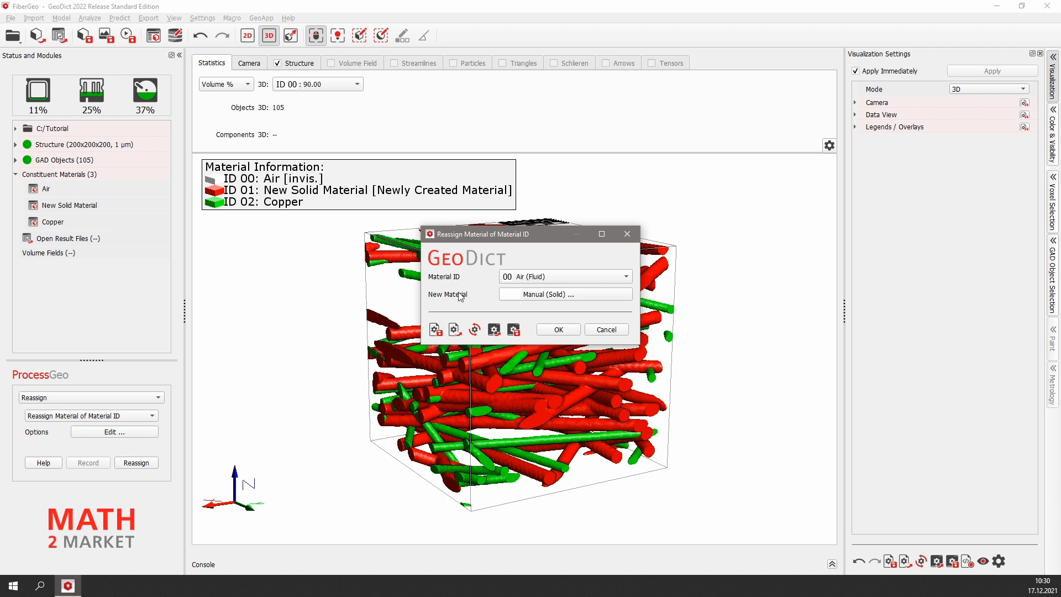
left_click(606, 330)
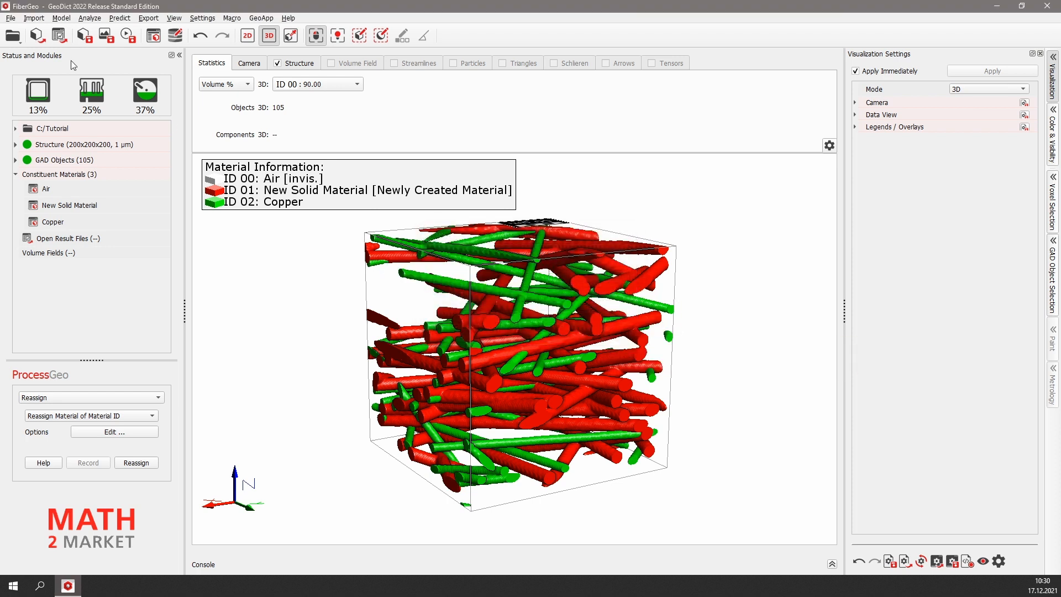
- View the Reassign operations offered directly for the structure in the project status tree
right_click(64, 147)
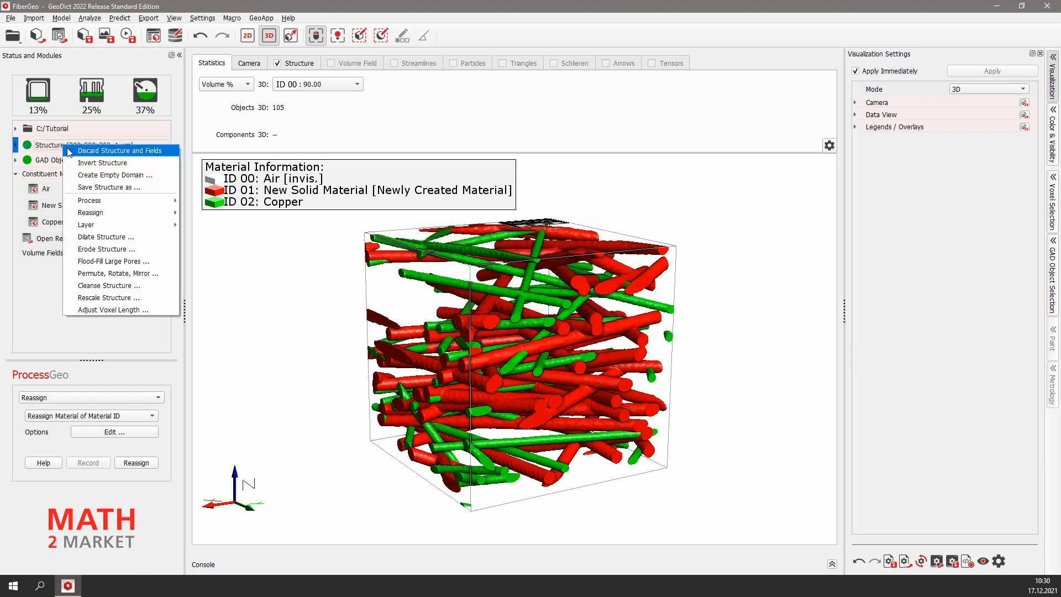
mouse_move(116, 212)
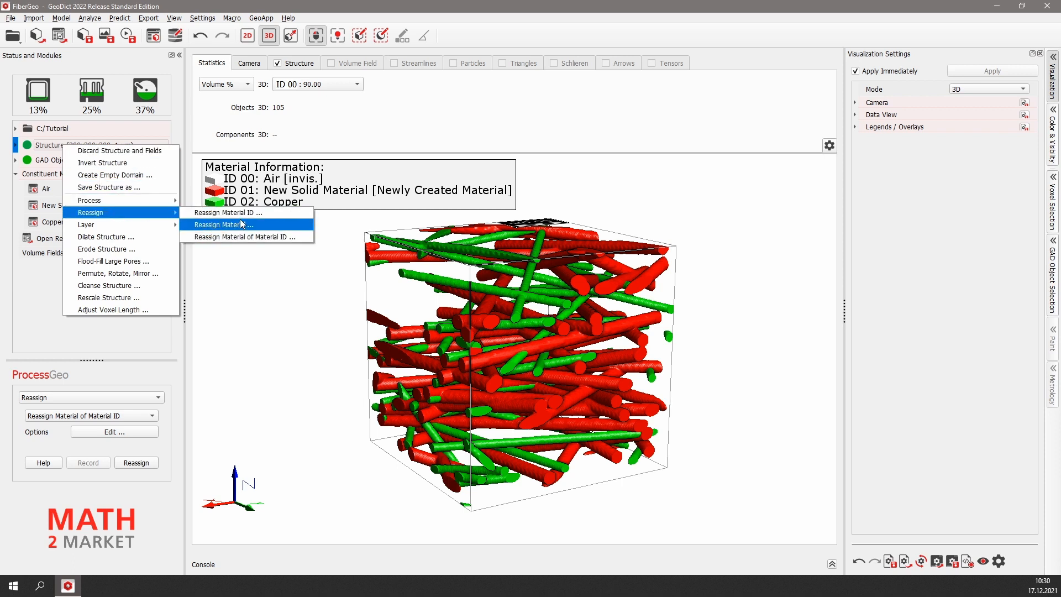
left_click(224, 236)
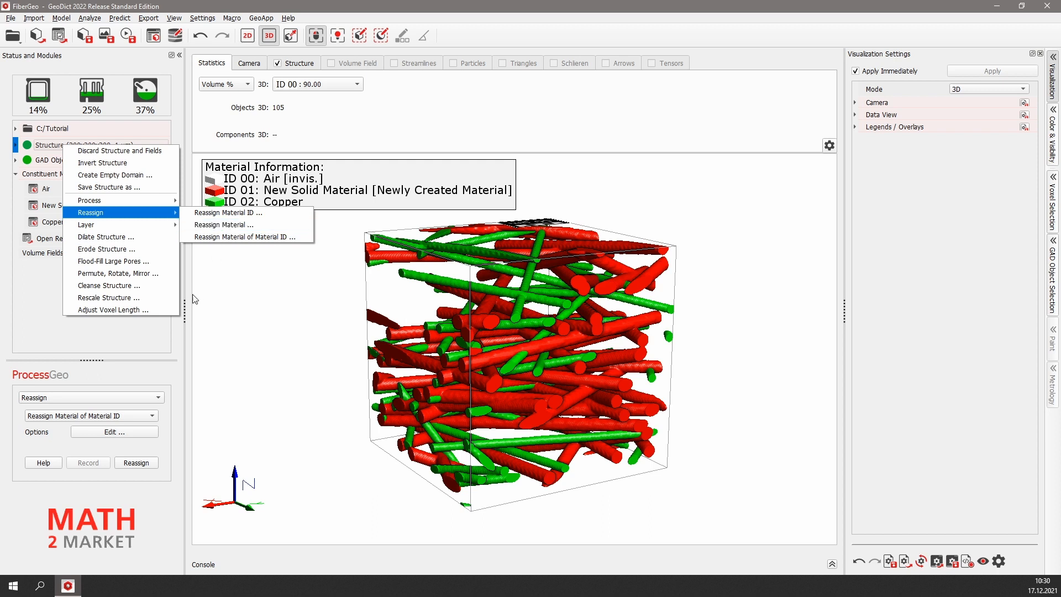